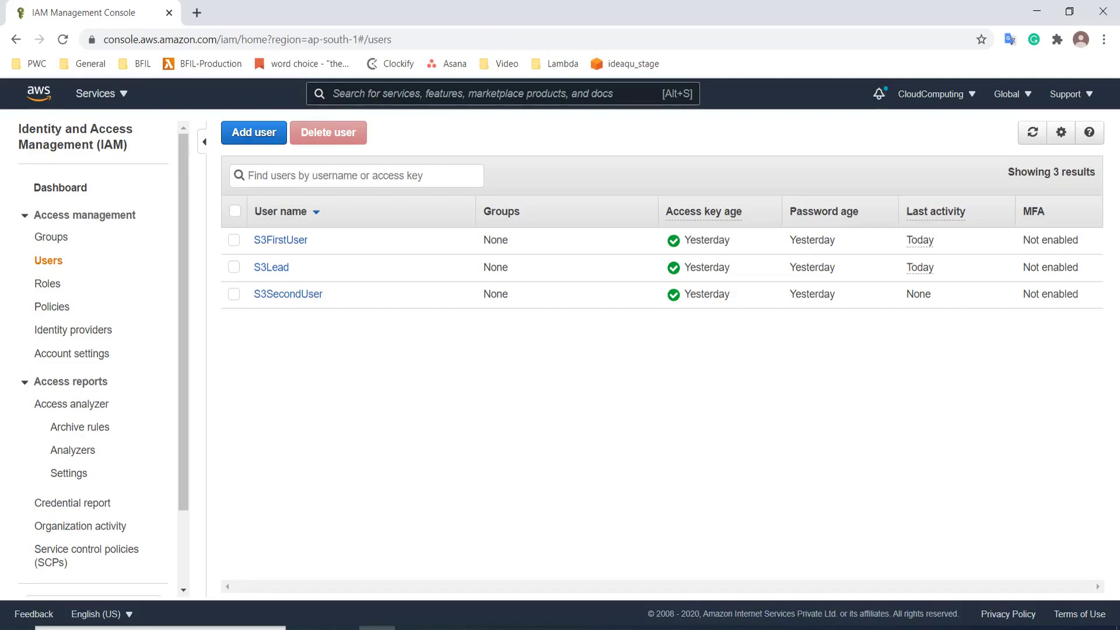
click(281, 239)
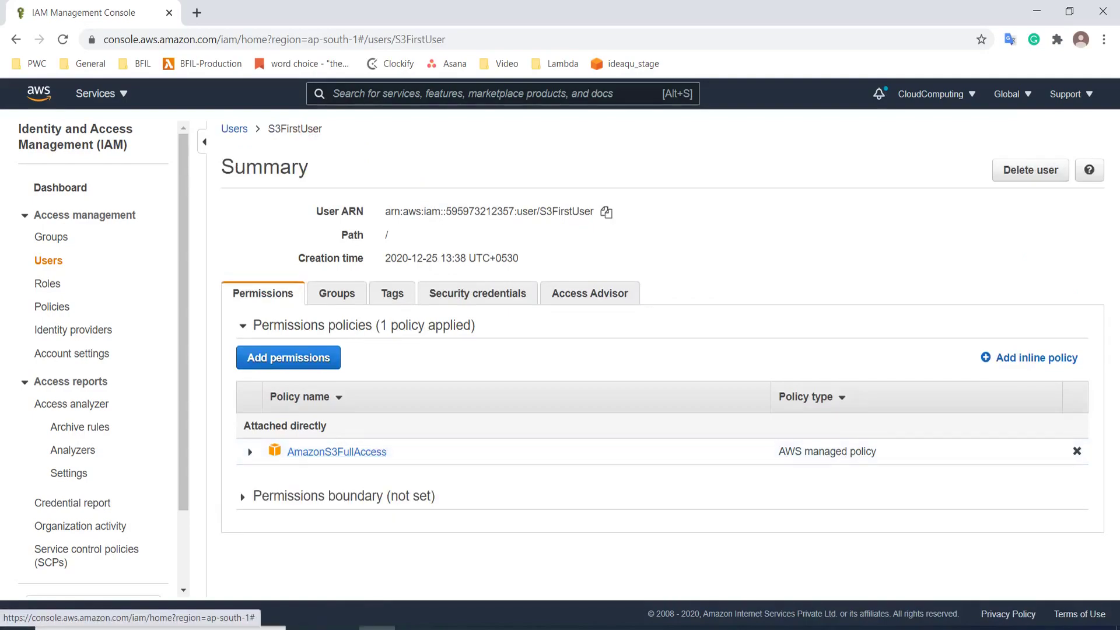
click(234, 128)
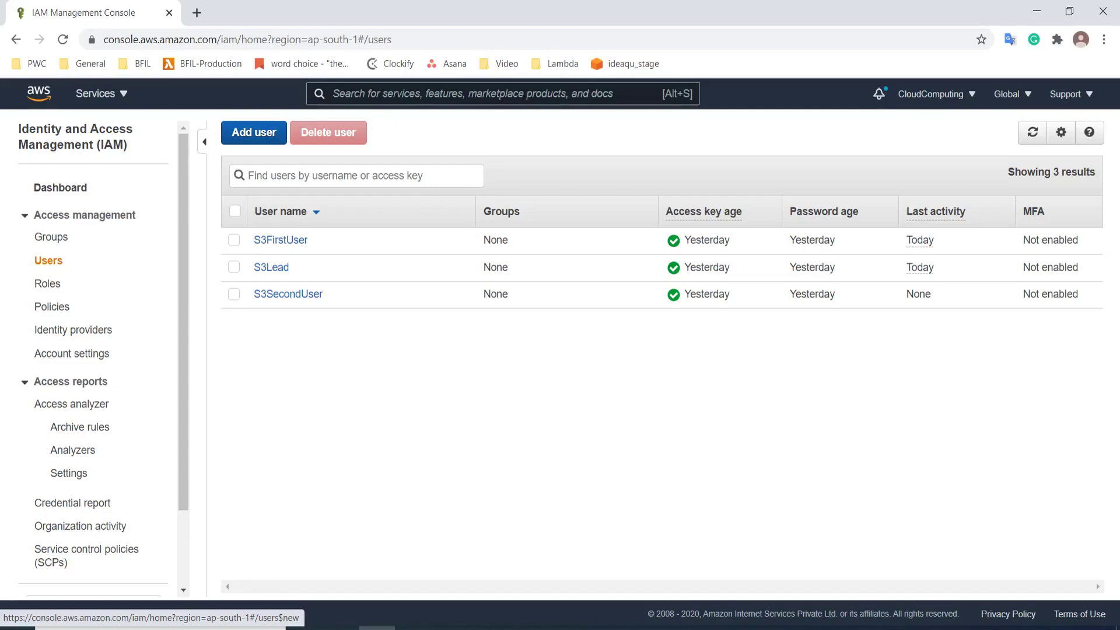
Step: Open Key Management Service in a new tab and start a new symmetric customer managed key
click(95, 94)
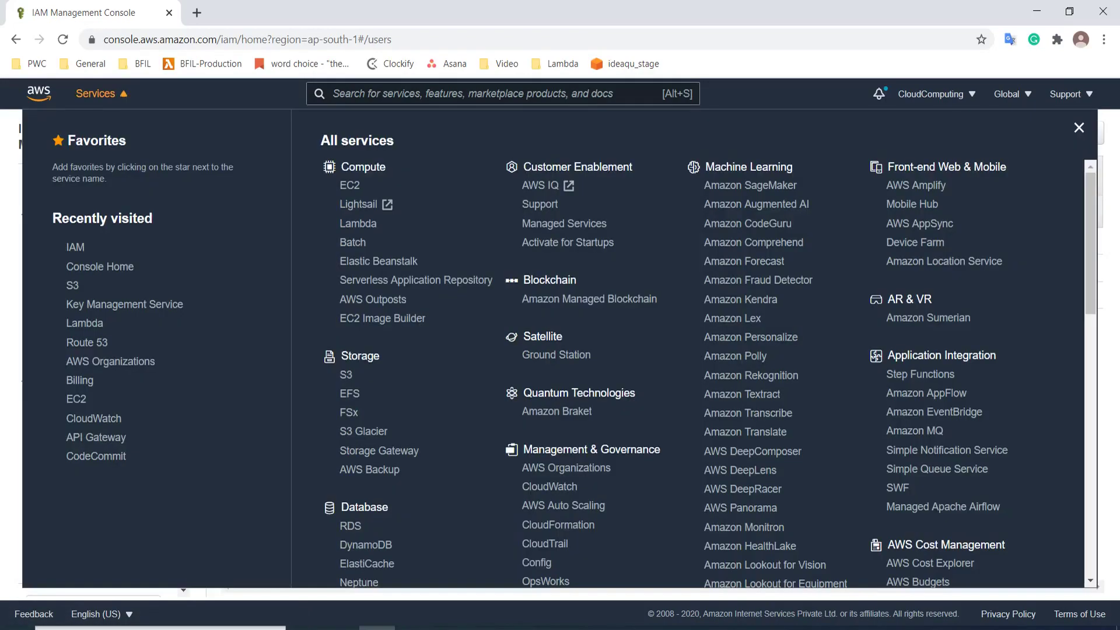
right_click(99, 304)
click(134, 311)
click(257, 13)
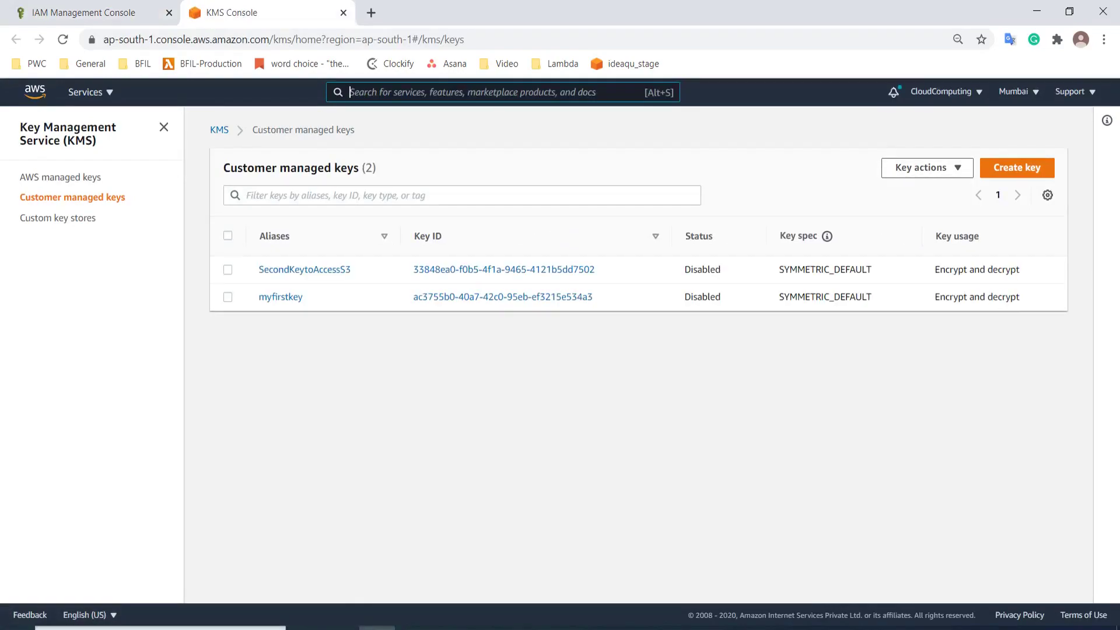
click(1016, 168)
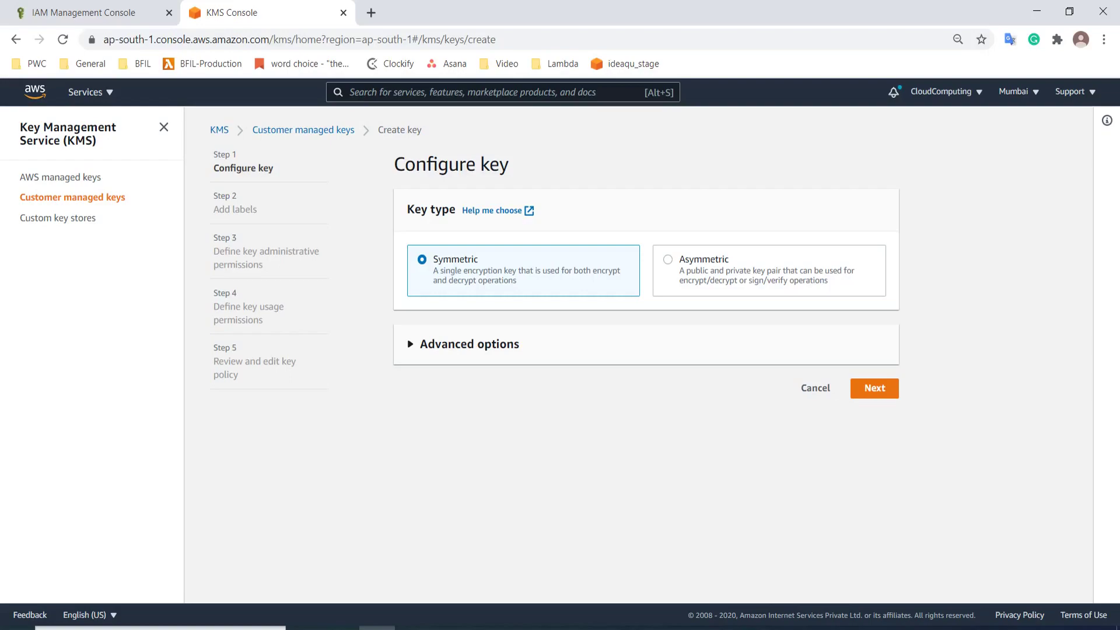
Step: Keep the symmetric key type and give the key the alias 'thirdkey'
click(874, 388)
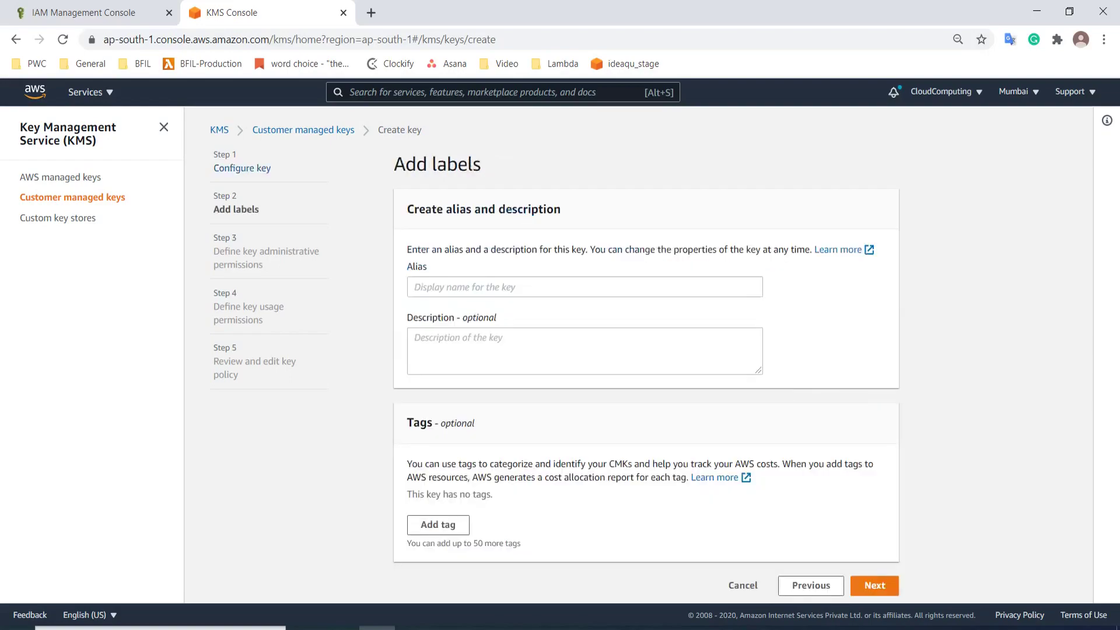
click(584, 287)
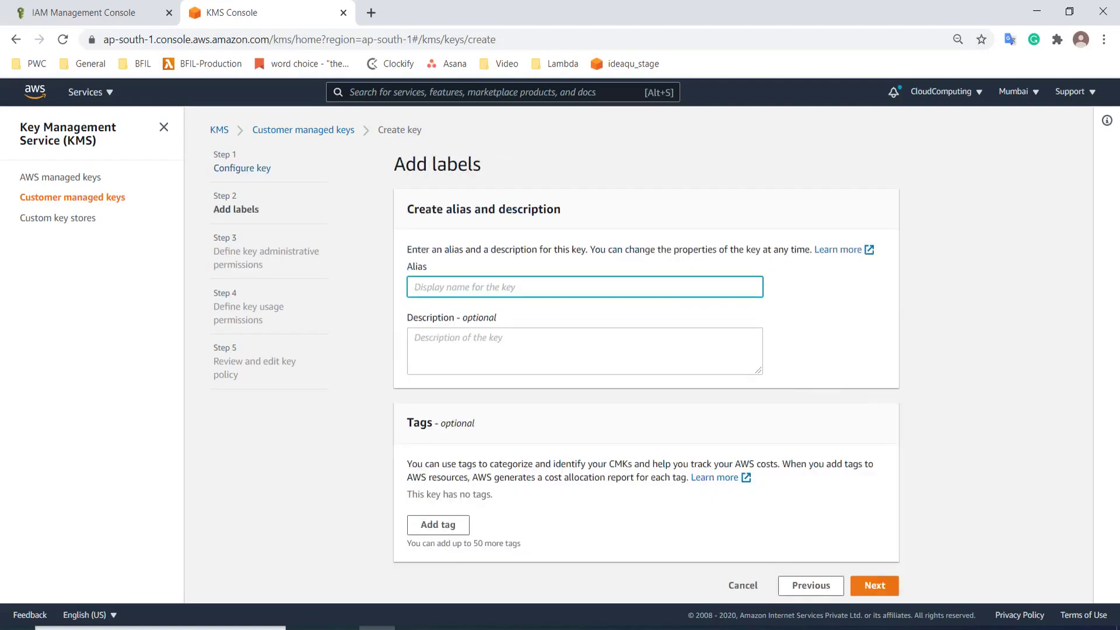
text(thrird)
key(BackSpace)
key(BackSpace)
key(BackSpace)
text(irdkey)
click(874, 586)
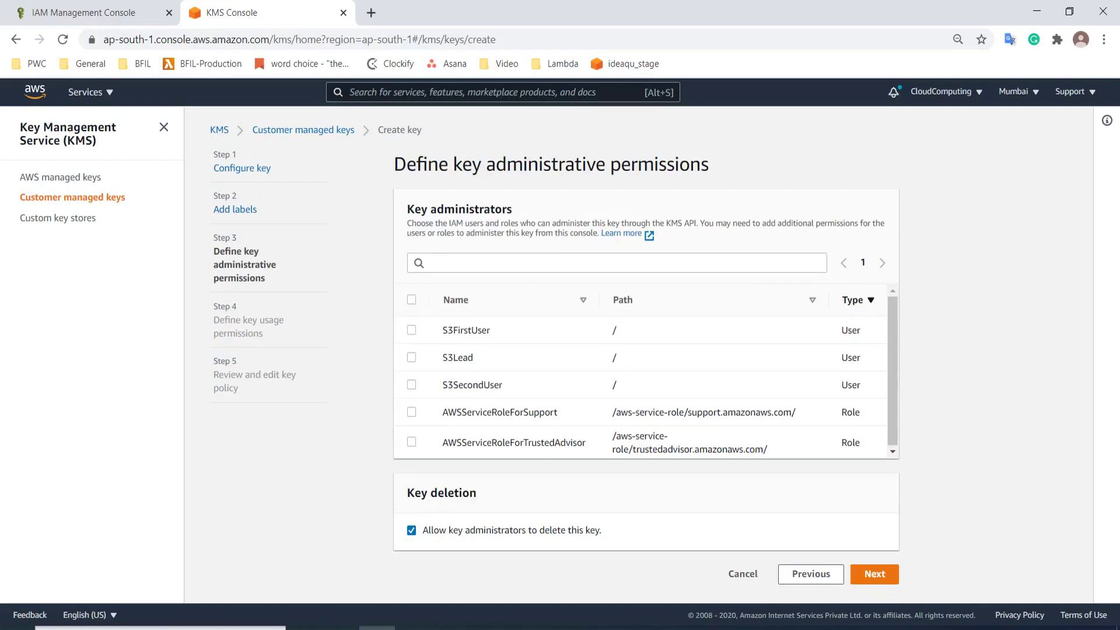
Step: Make S3Lead the key's administrator and permitted user, review the policy, and finish
click(412, 357)
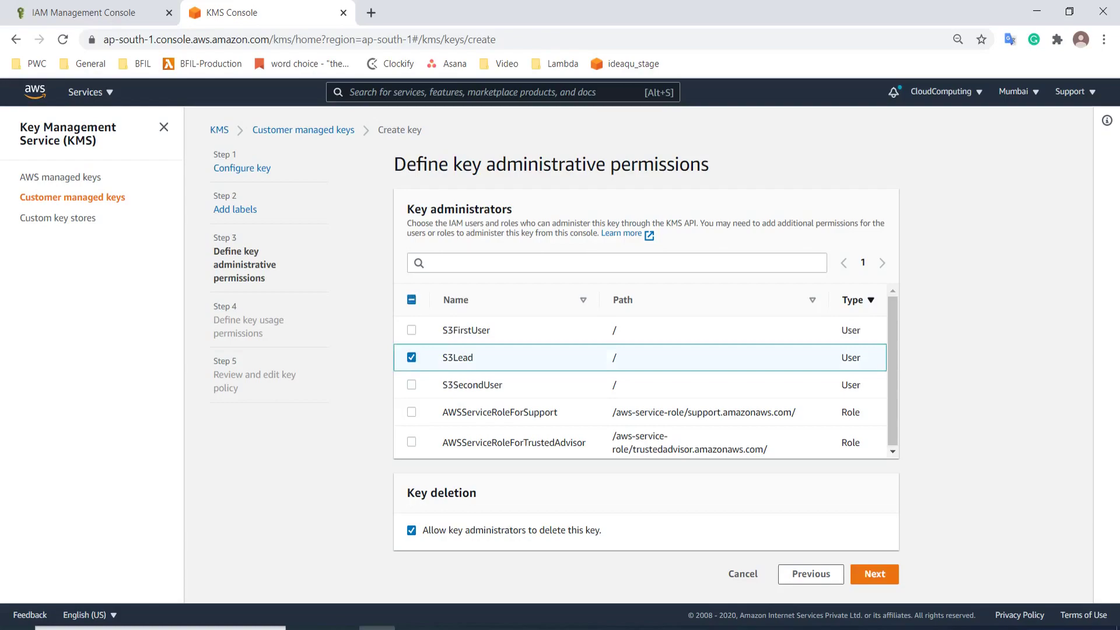
click(875, 573)
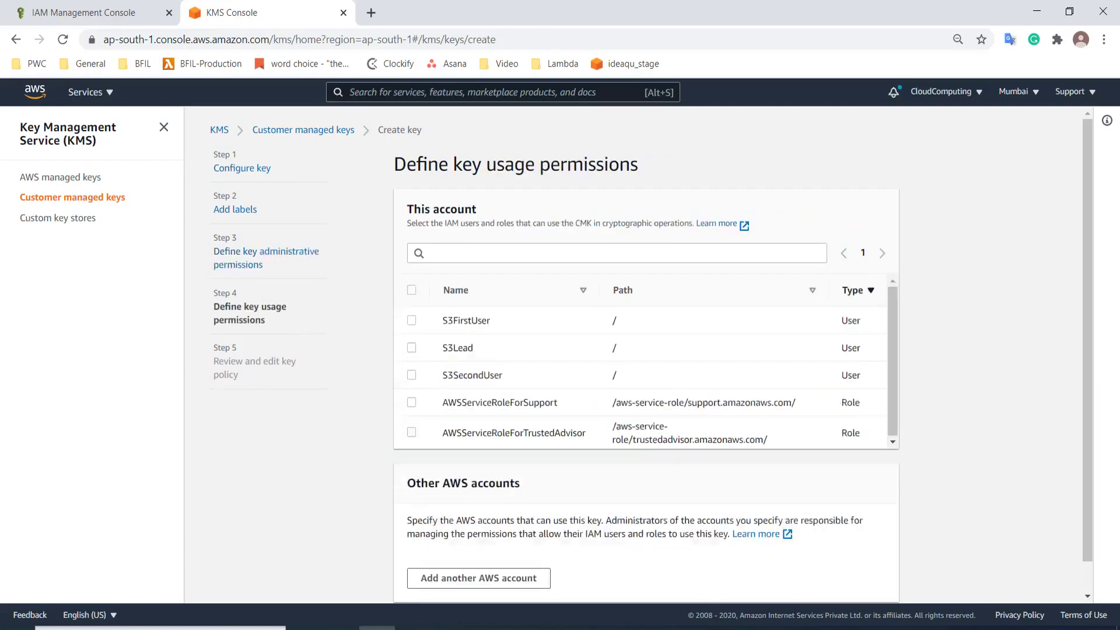
click(412, 348)
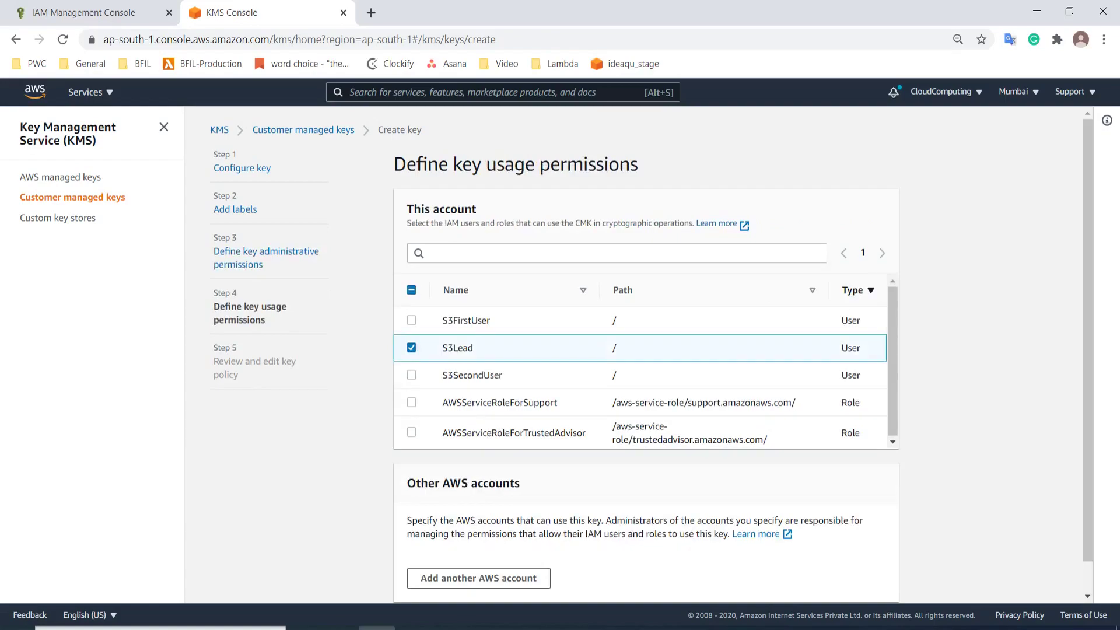
scroll(651, 353, down, 1)
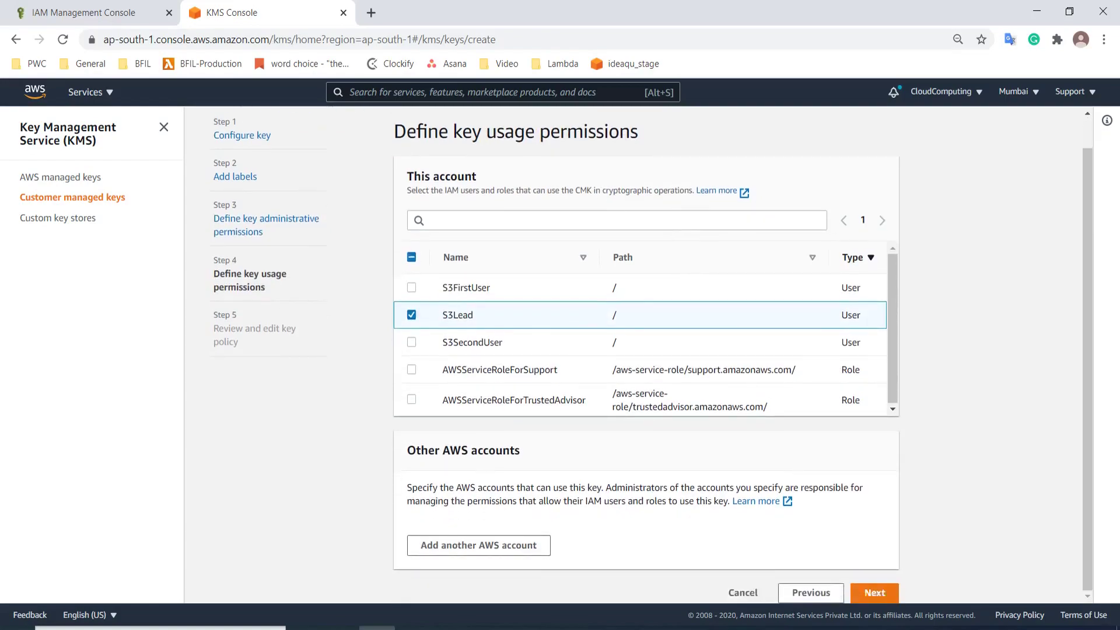
click(874, 593)
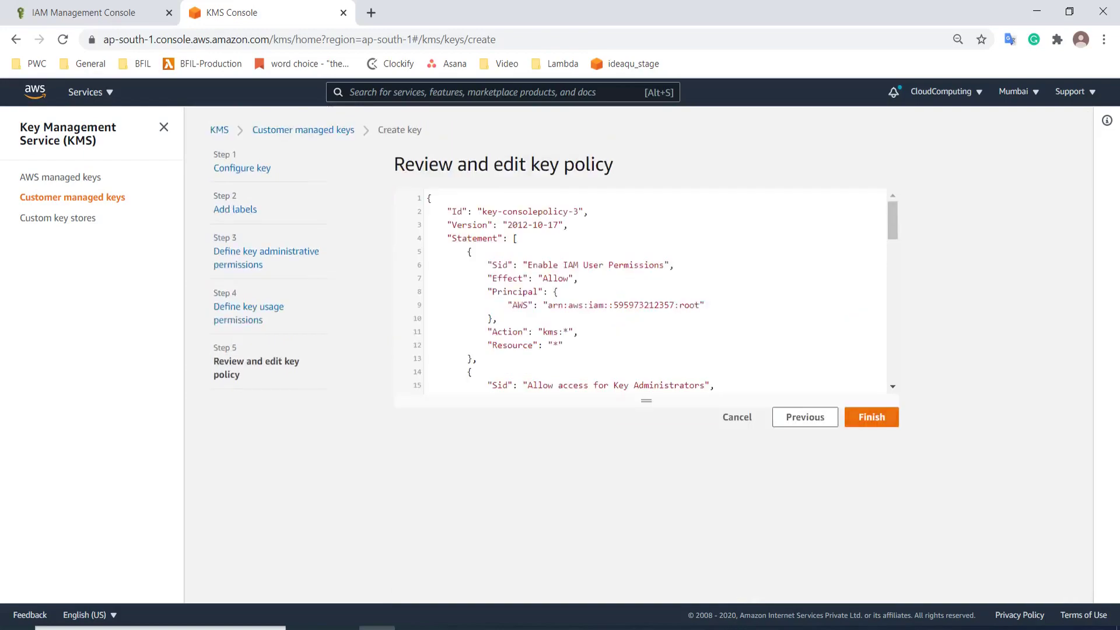
scroll(641, 292, down, 13)
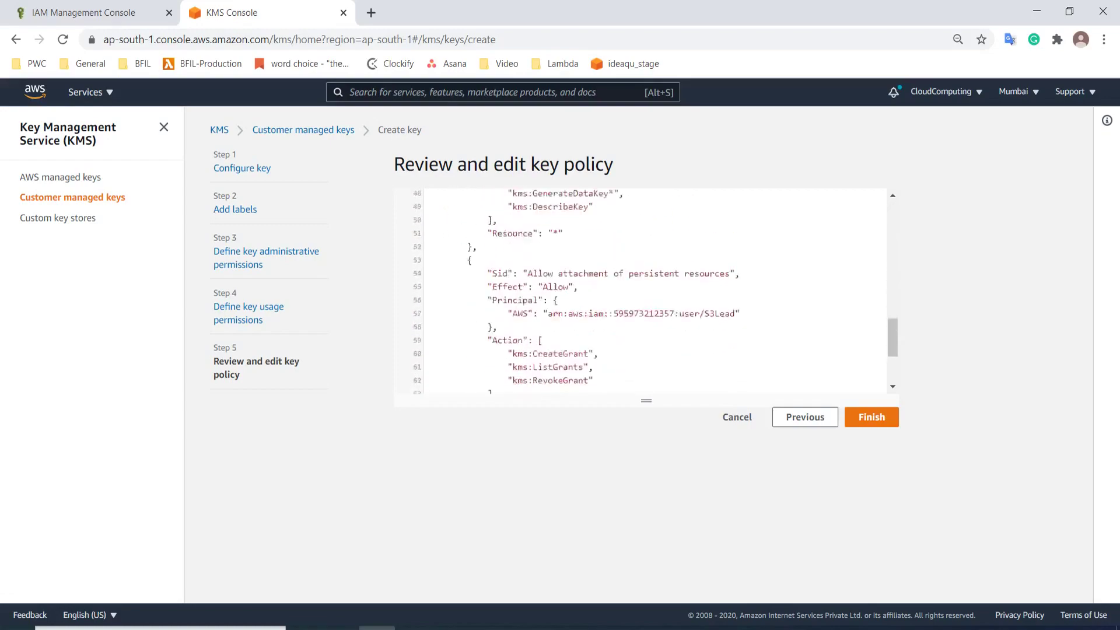
scroll(641, 291, up, 8)
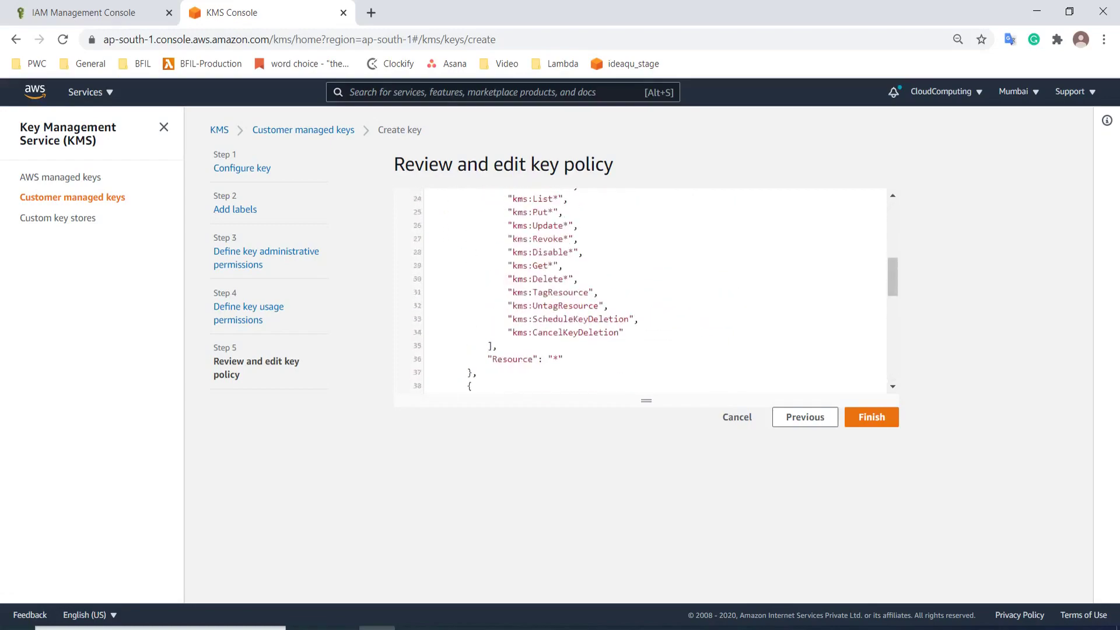
scroll(641, 292, up, 6)
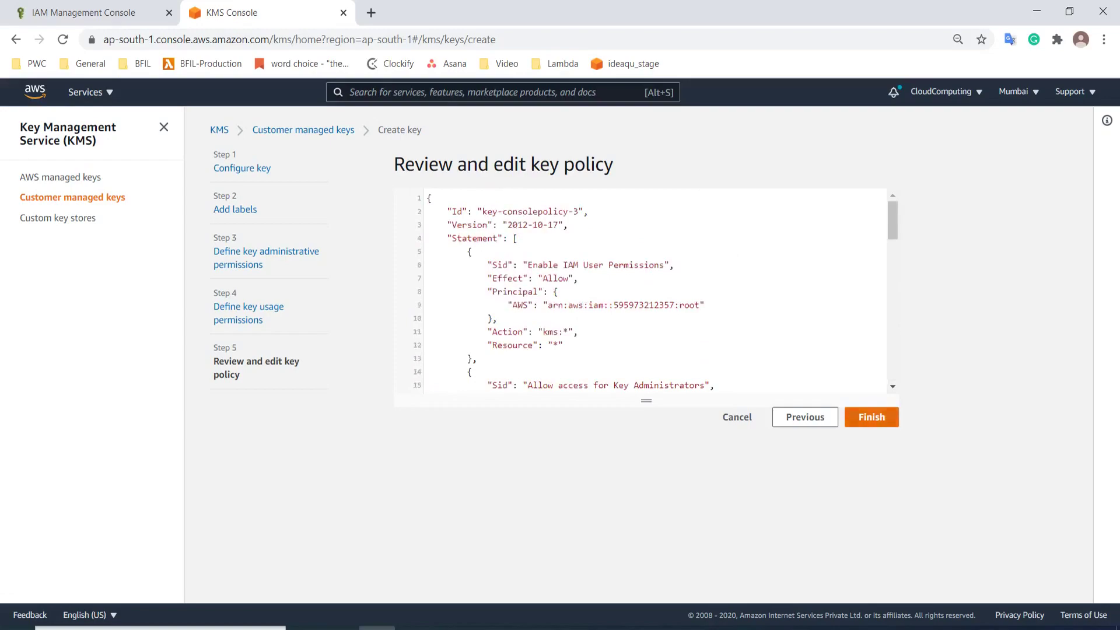
click(871, 417)
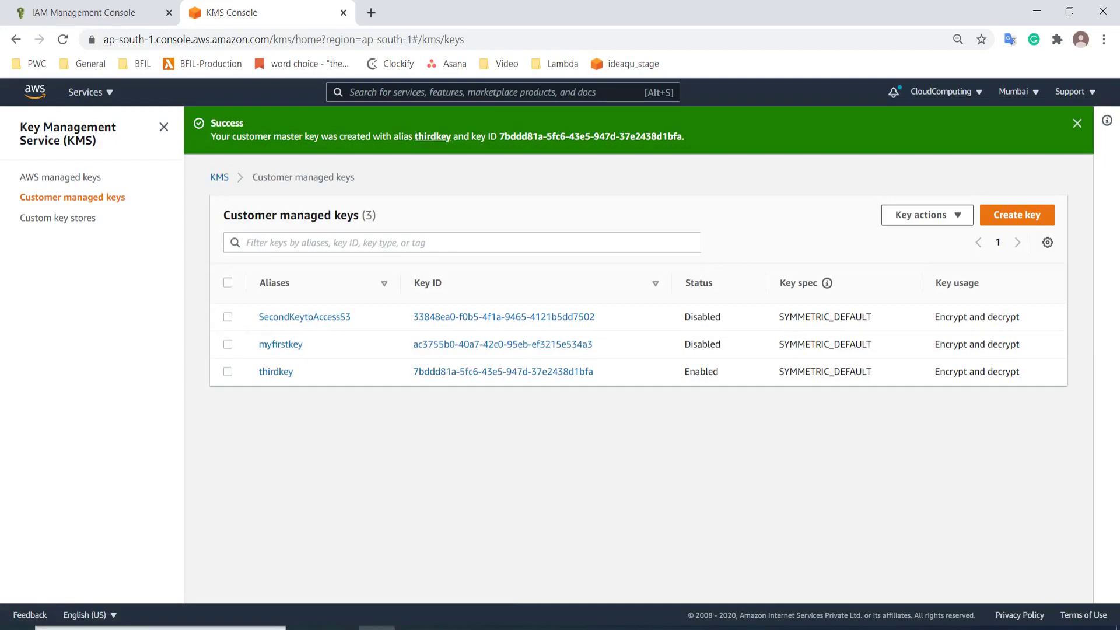
Step: Copy the S3Lead user name from the IAM users list
click(87, 12)
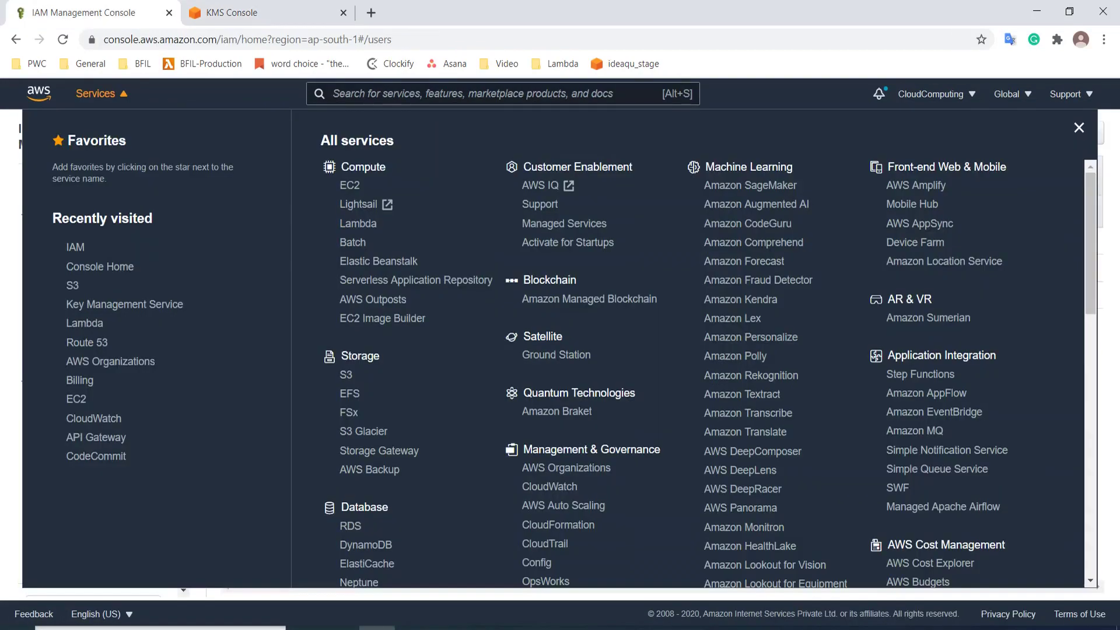
click(102, 93)
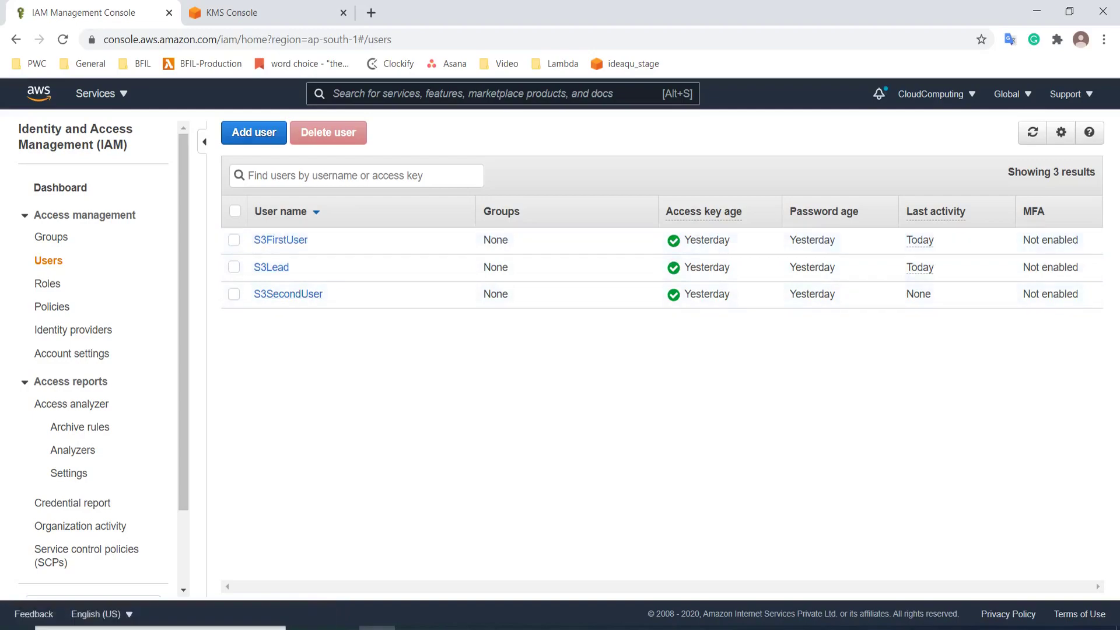
click(629, 627)
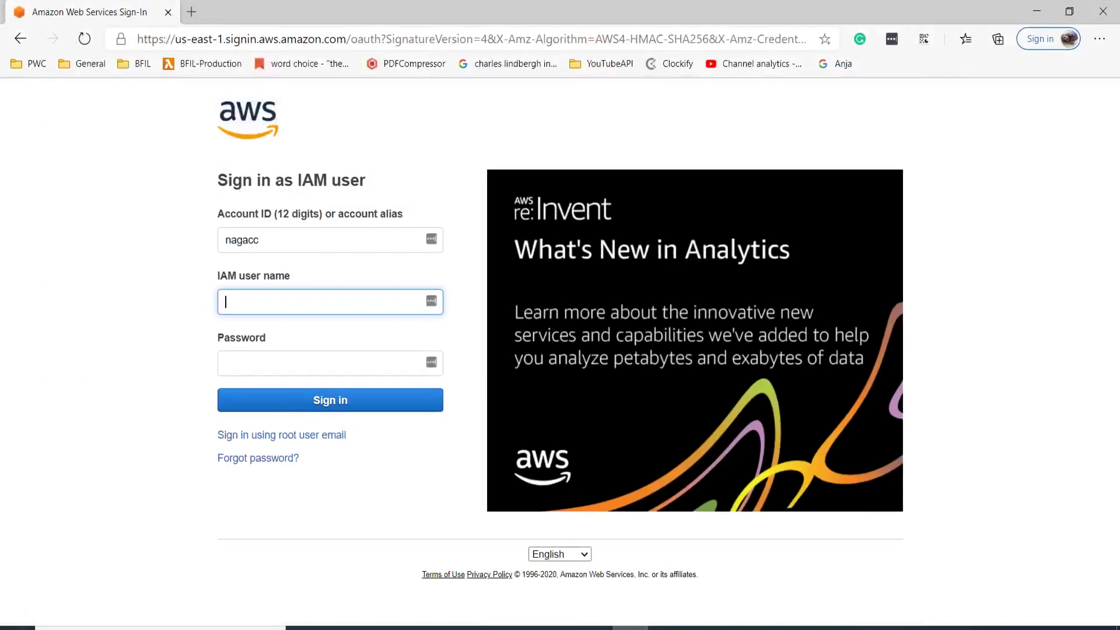
click(376, 628)
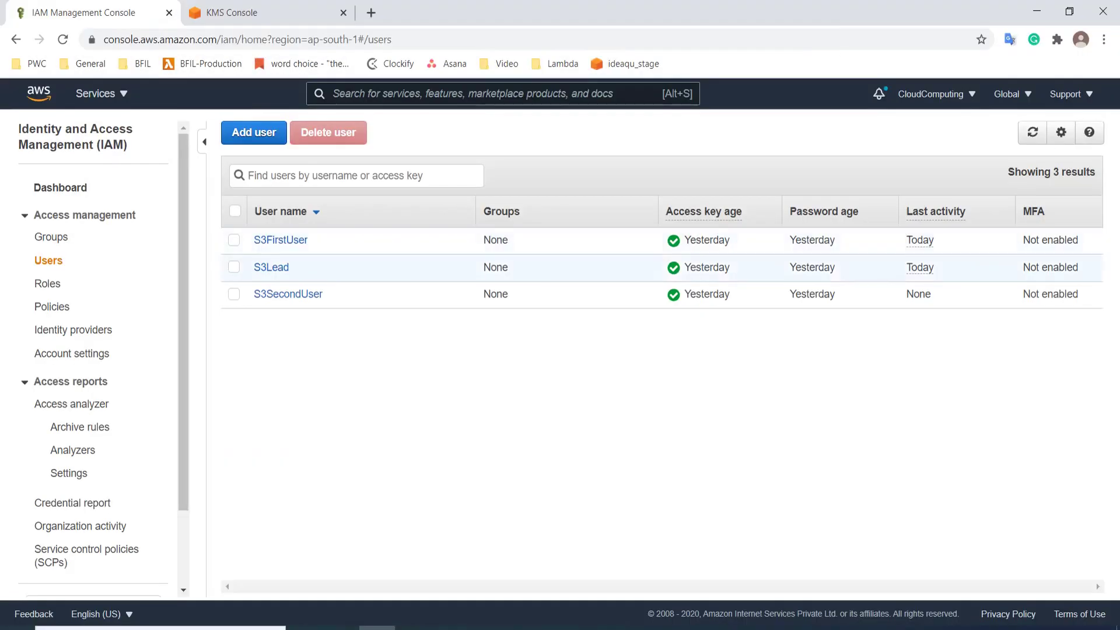
double_click(271, 267)
key(ctrl+c)
Step: Sign in to the AWS console in Edge as S3Lead with its password
key(alt+Tab)
key(ctrl+v)
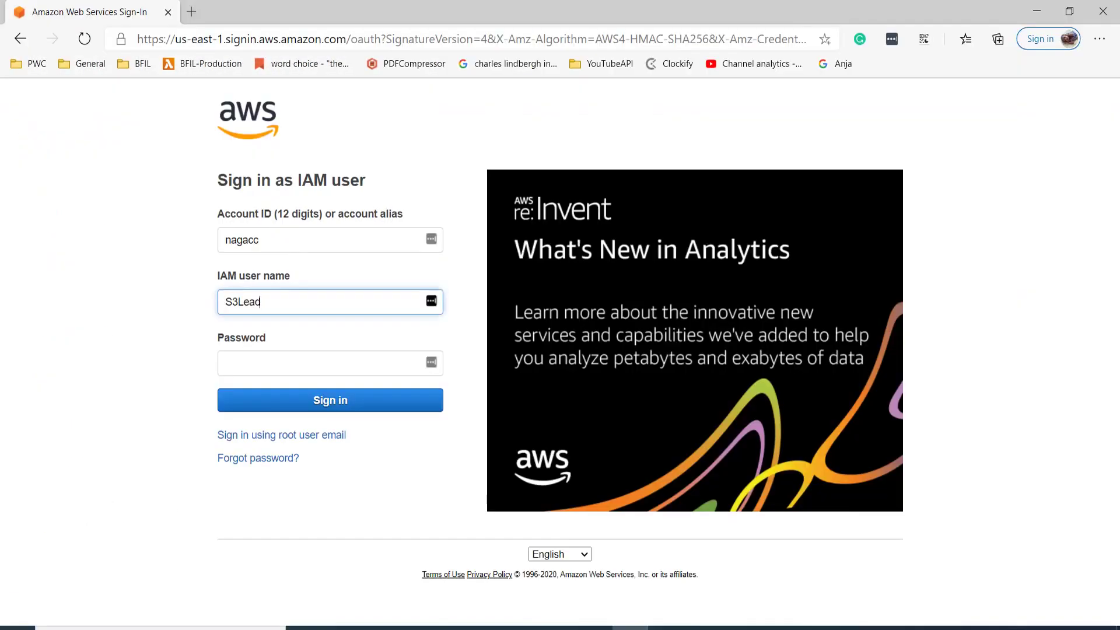
key(Tab)
text(****)
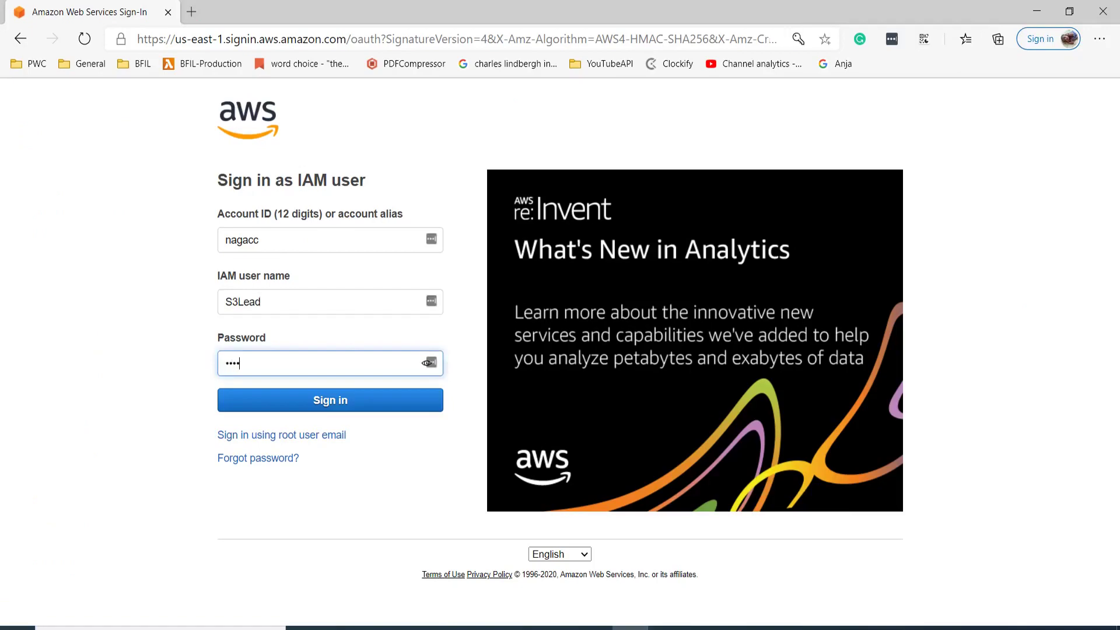
text(******)
key(Return)
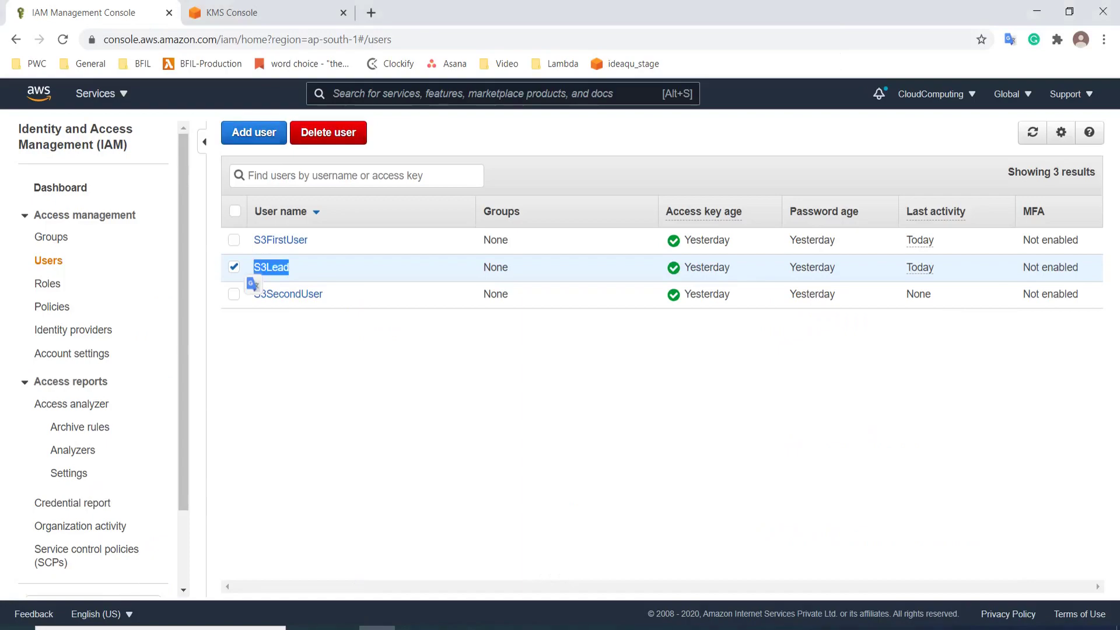
click(101, 94)
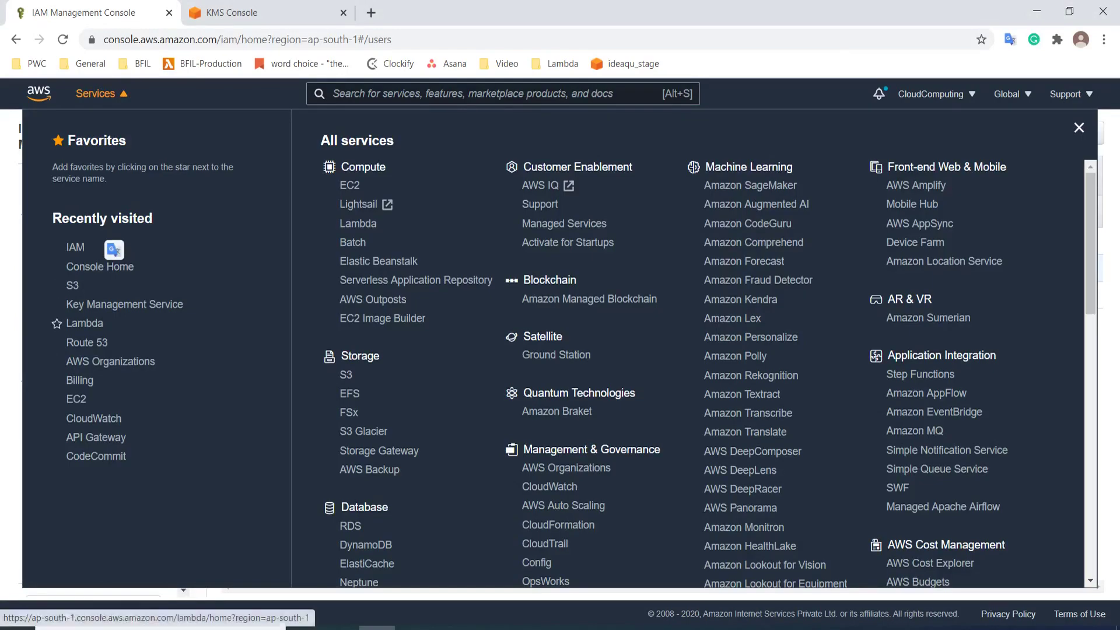
Step: Open S3 in a new tab and start a bucket named cloudcomputethirdbucket
ctrl+click(72, 286)
click(428, 12)
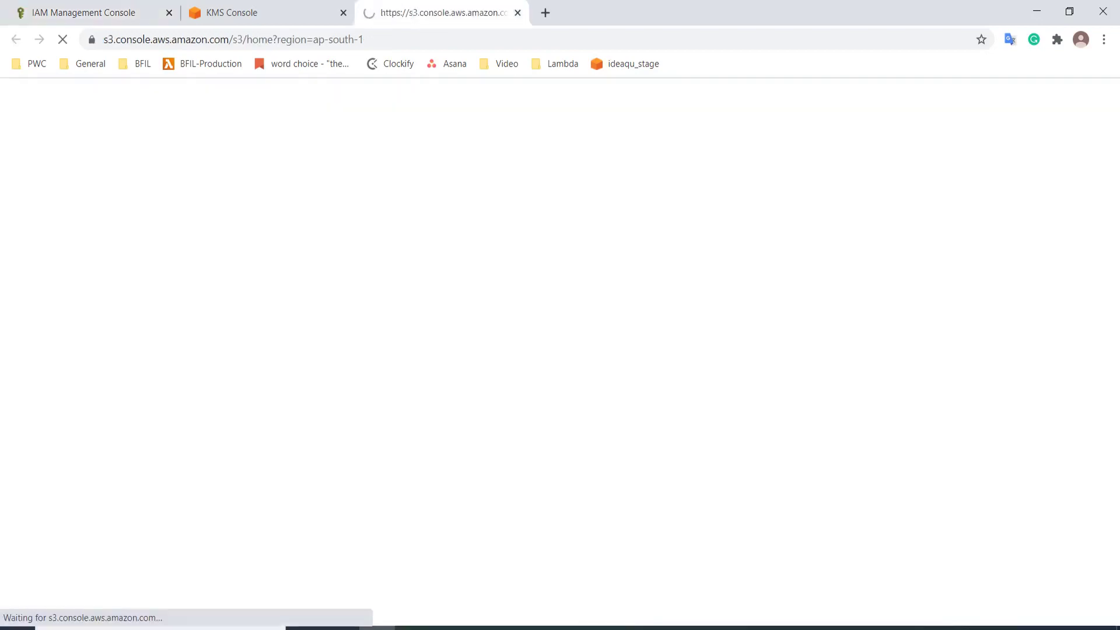
key(alt+Tab)
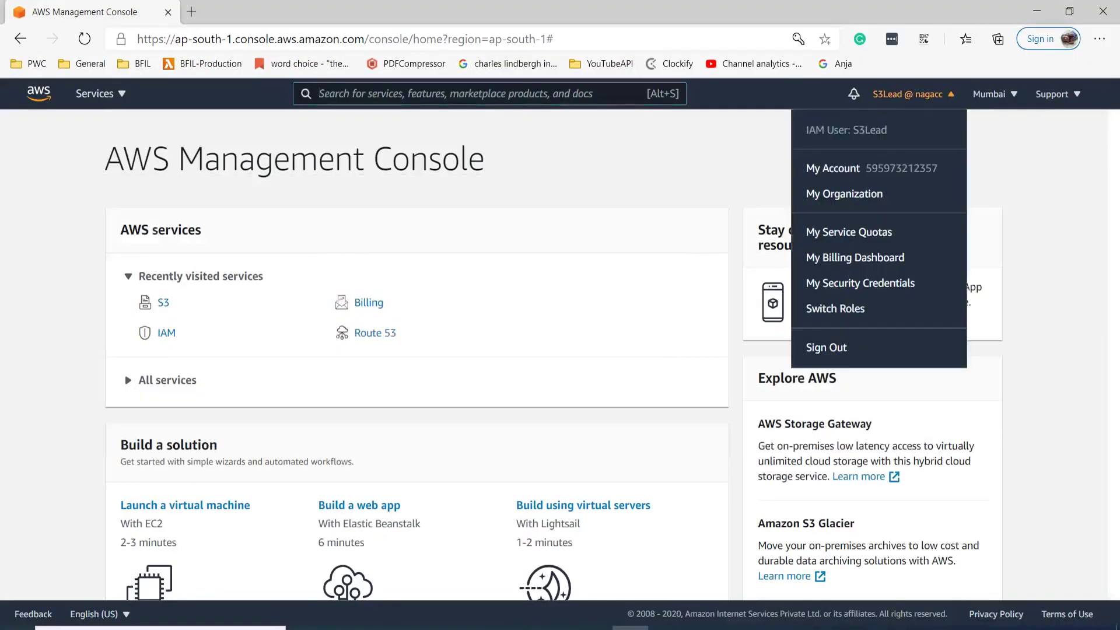
key(alt+Tab)
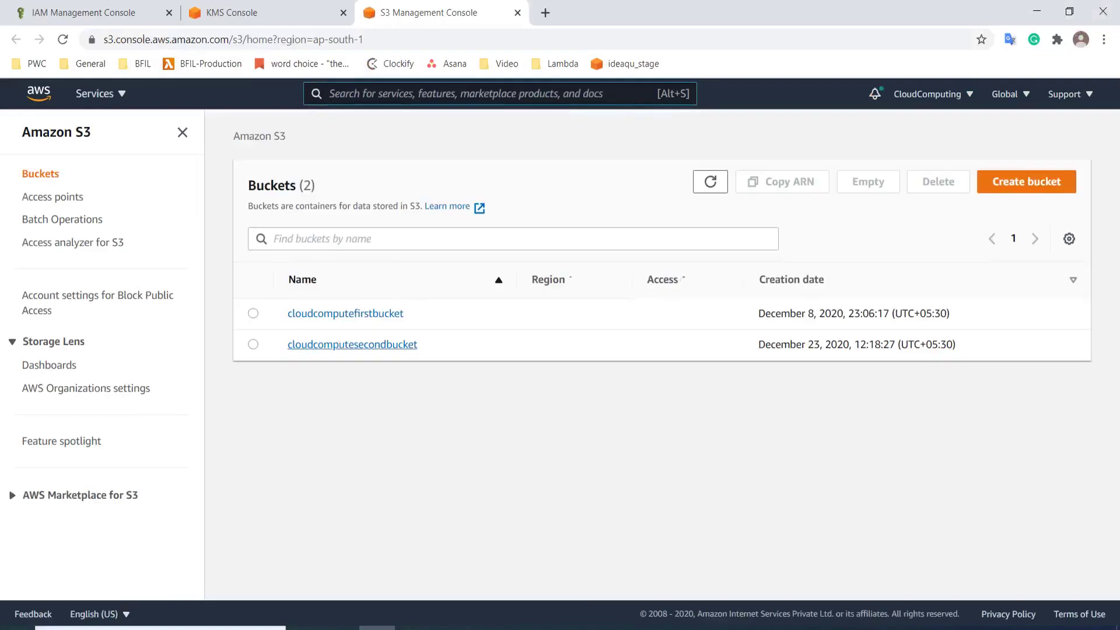
click(1026, 181)
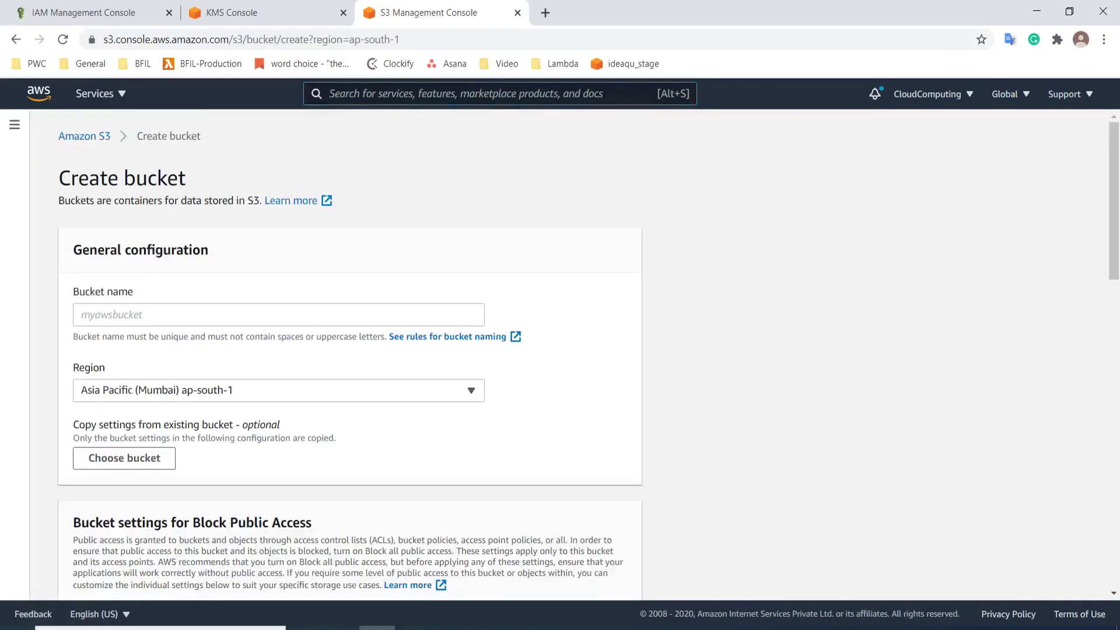
click(278, 315)
text(cloudcom)
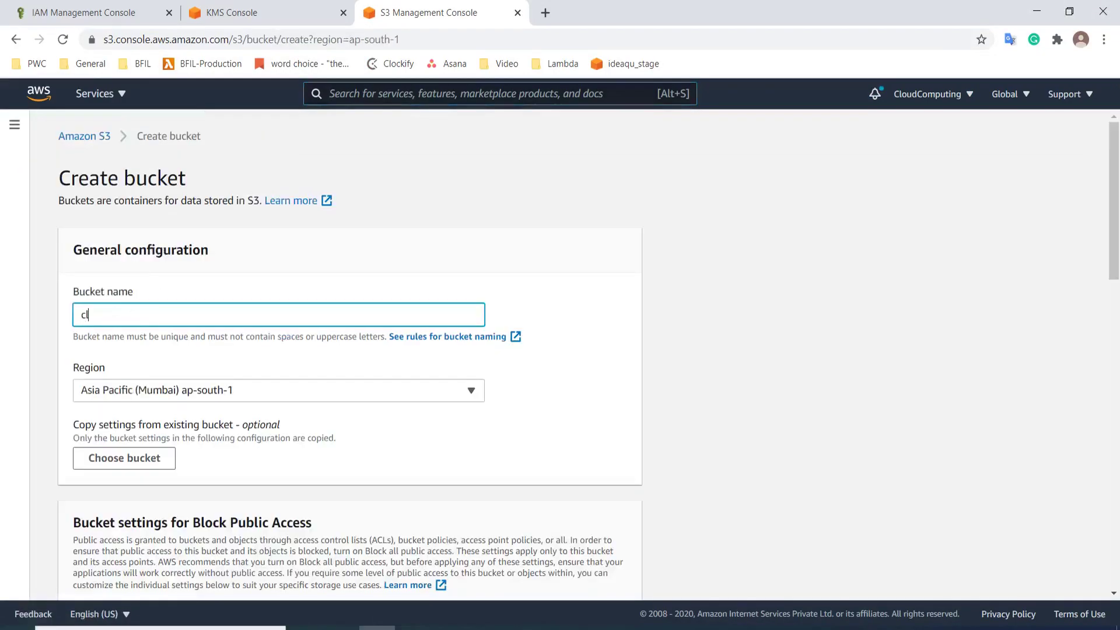
text(tethrid)
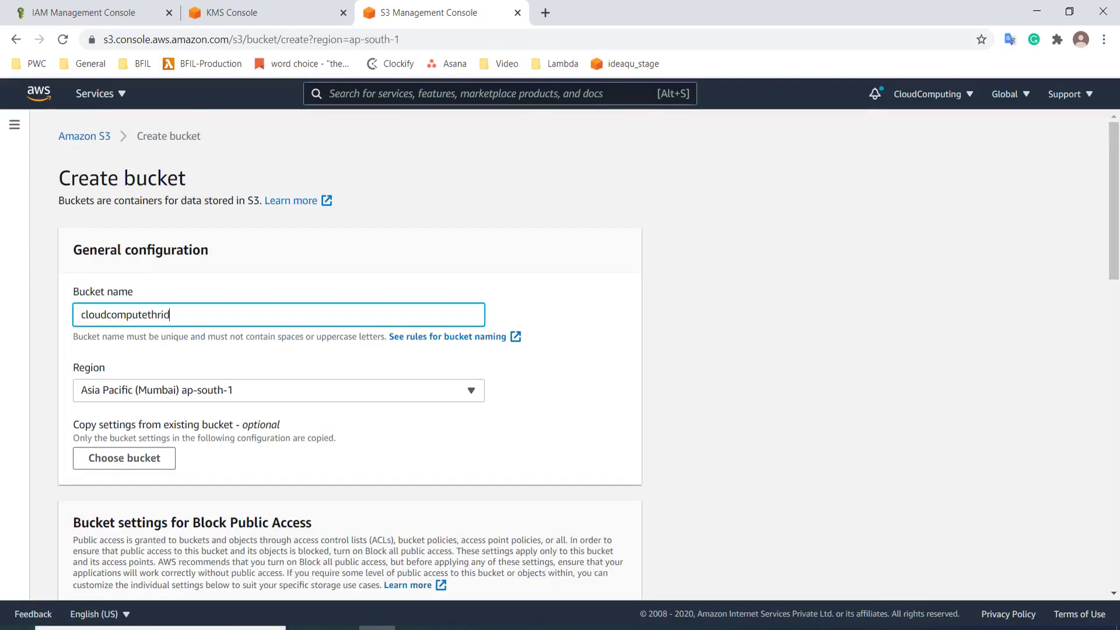
key(BackSpace)
key(BackSpace)
key(BackSpace)
text(irdbucket)
Step: Enable default SSE-KMS encryption with the thirdkey key and create the bucket
scroll(185, 315, down, 13)
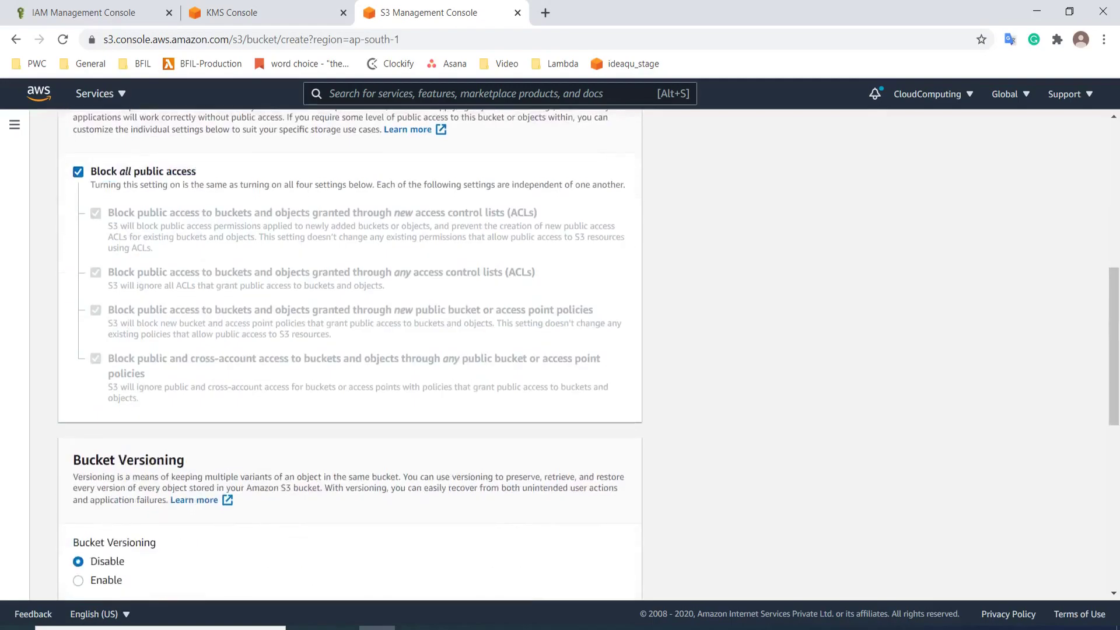
scroll(350, 354, down, 3)
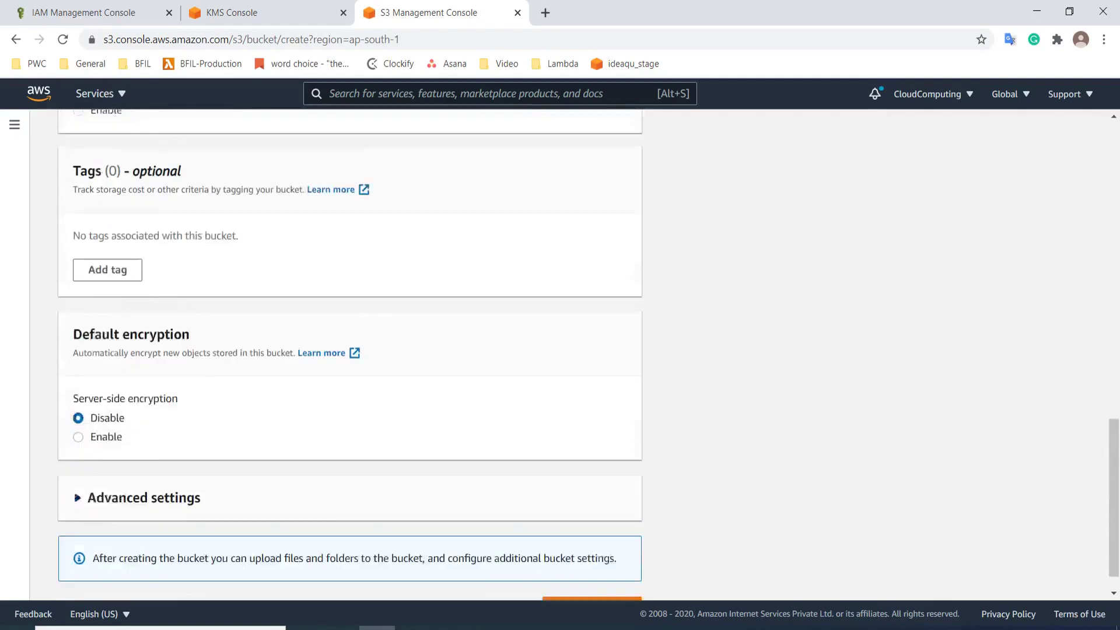
click(78, 403)
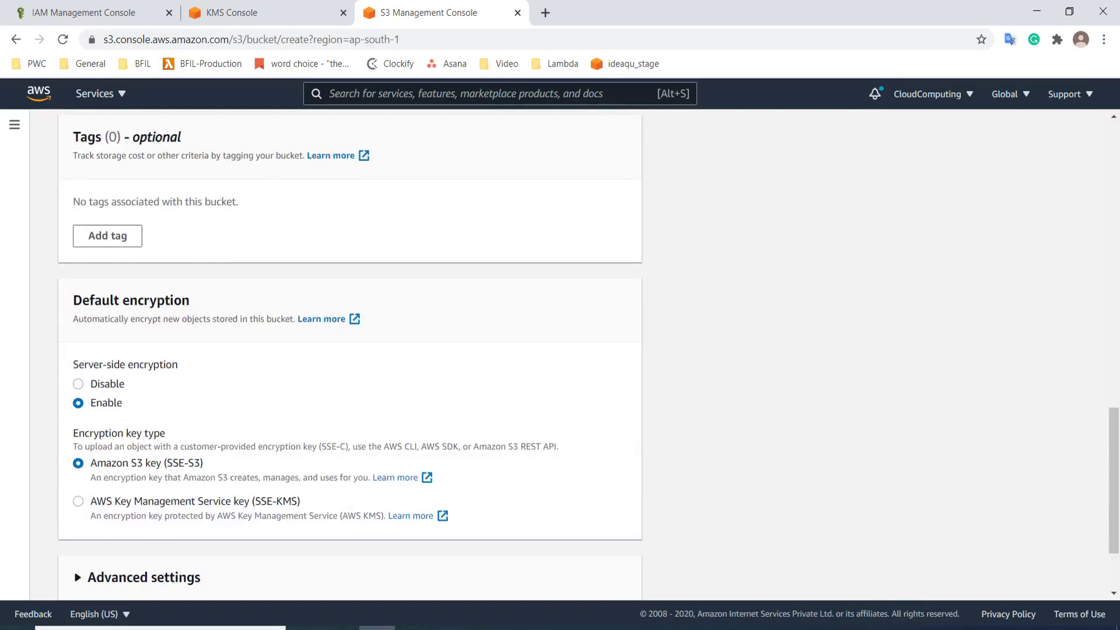
scroll(349, 354, down, 2)
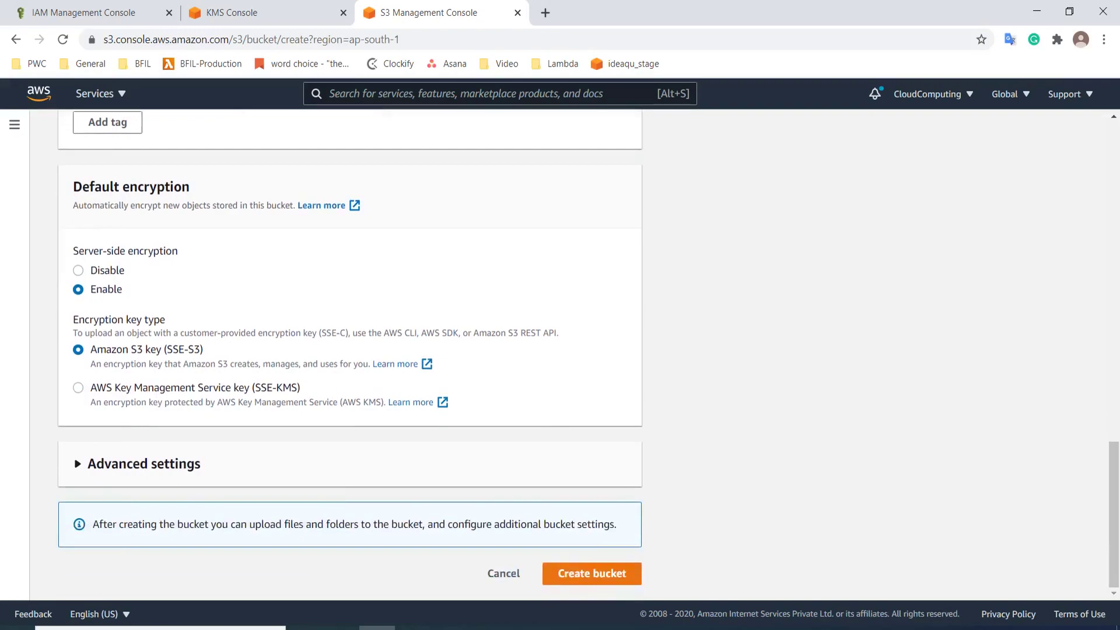
click(78, 388)
scroll(350, 350, down, 3)
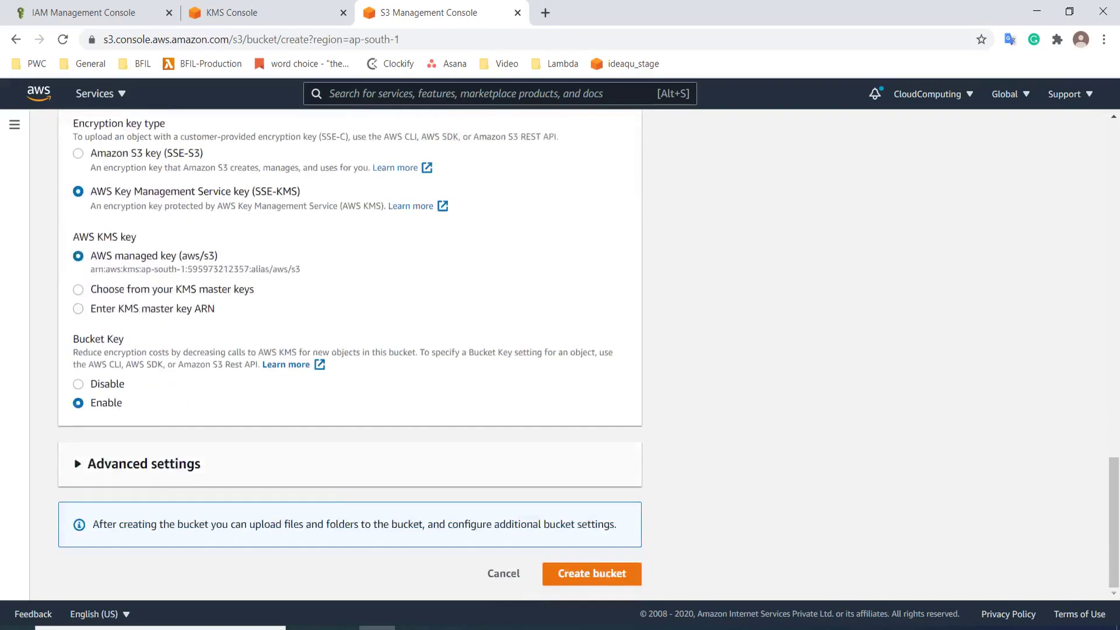
click(78, 290)
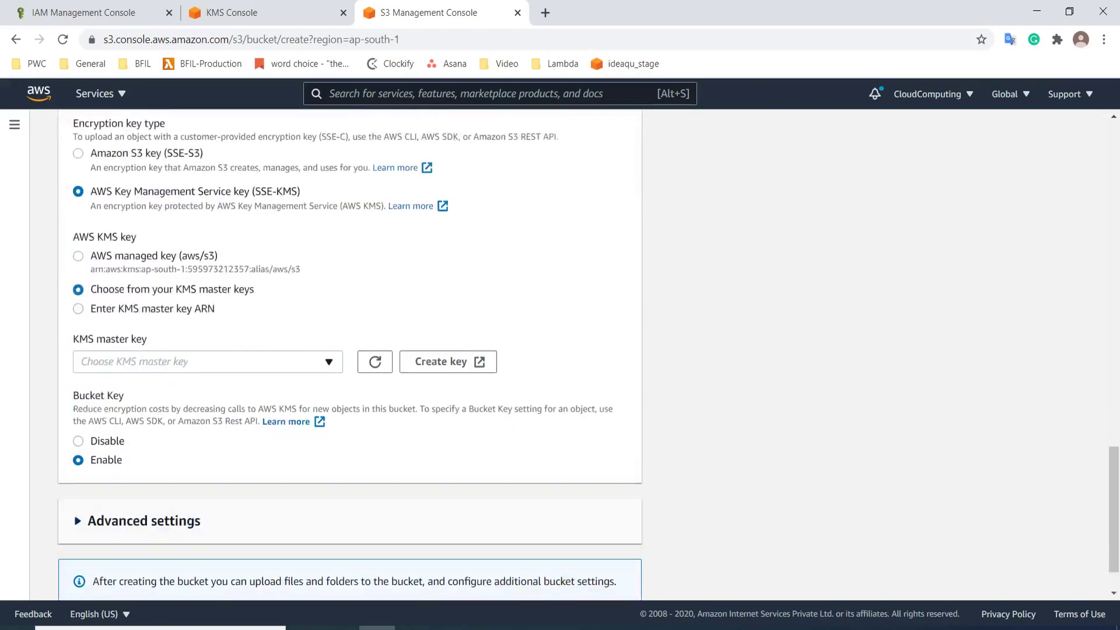
click(208, 362)
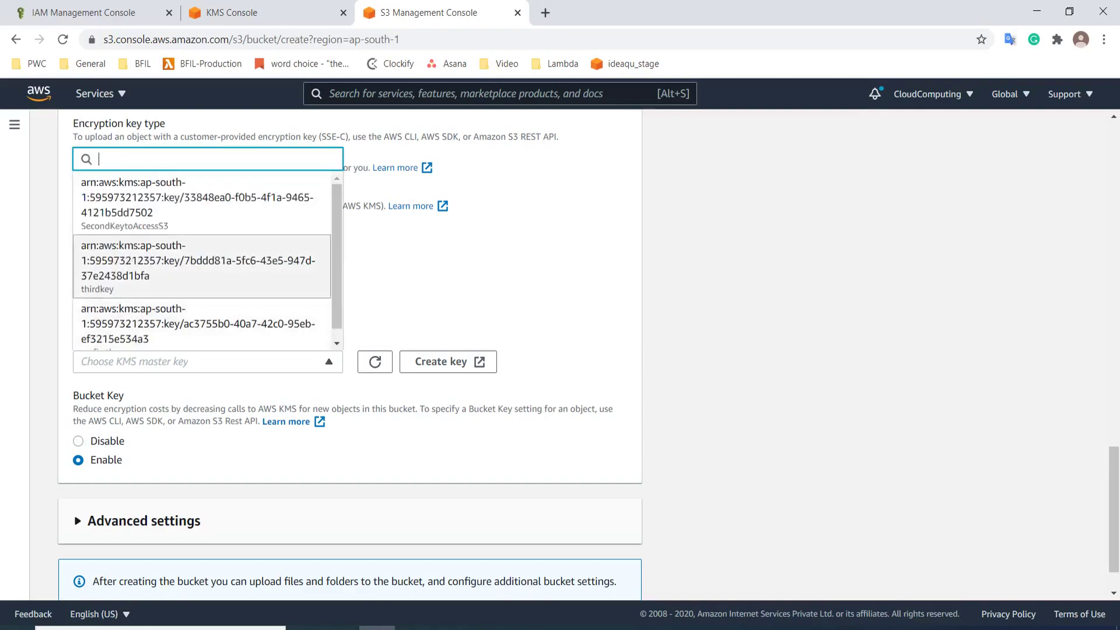
click(152, 262)
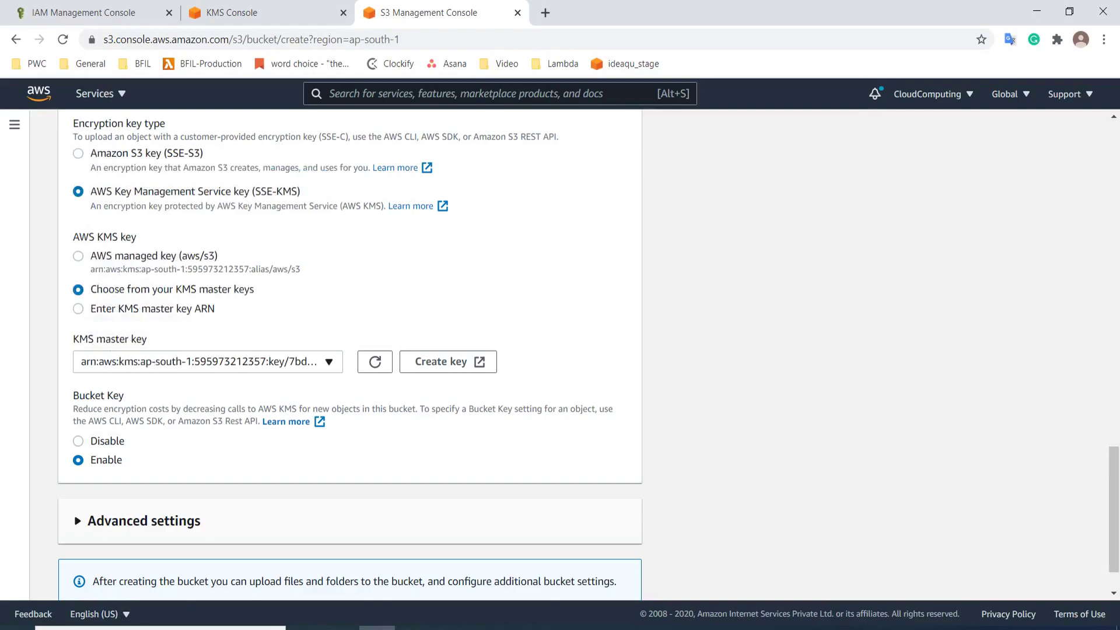
click(328, 362)
click(328, 361)
scroll(373, 361, down, 2)
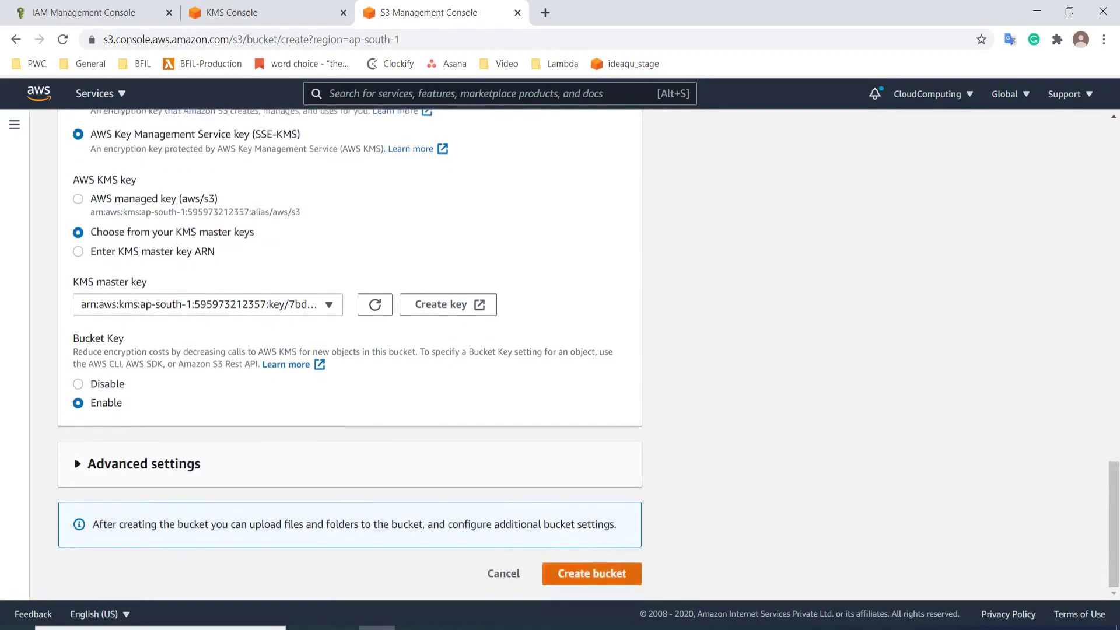
click(592, 574)
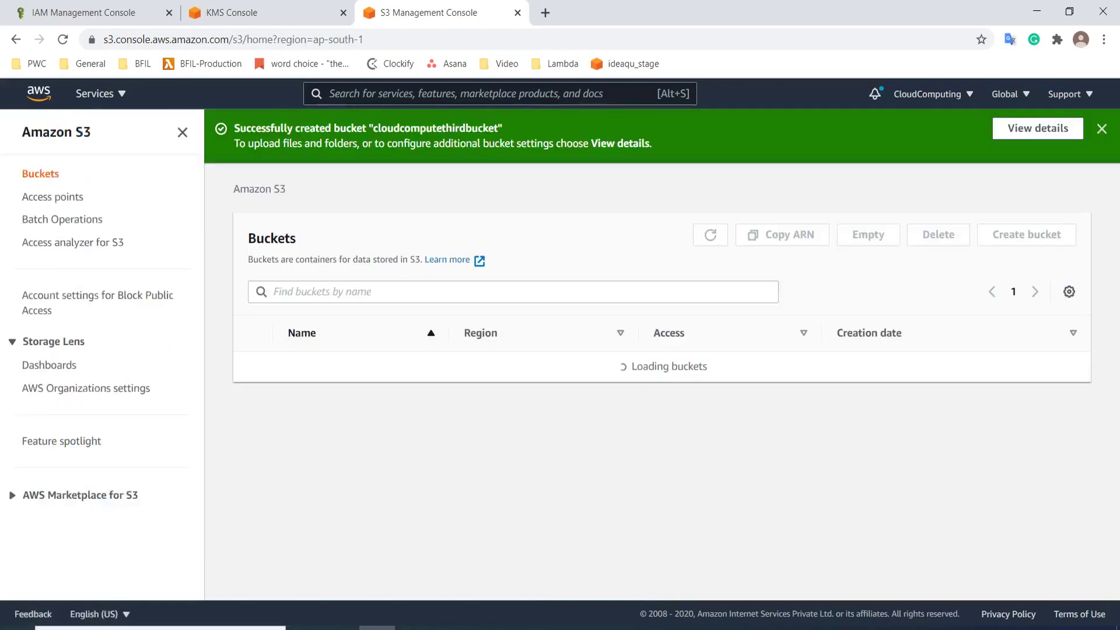
Step: Log back in to the console in Edge as S3Lead using the copied user name and password
click(1101, 128)
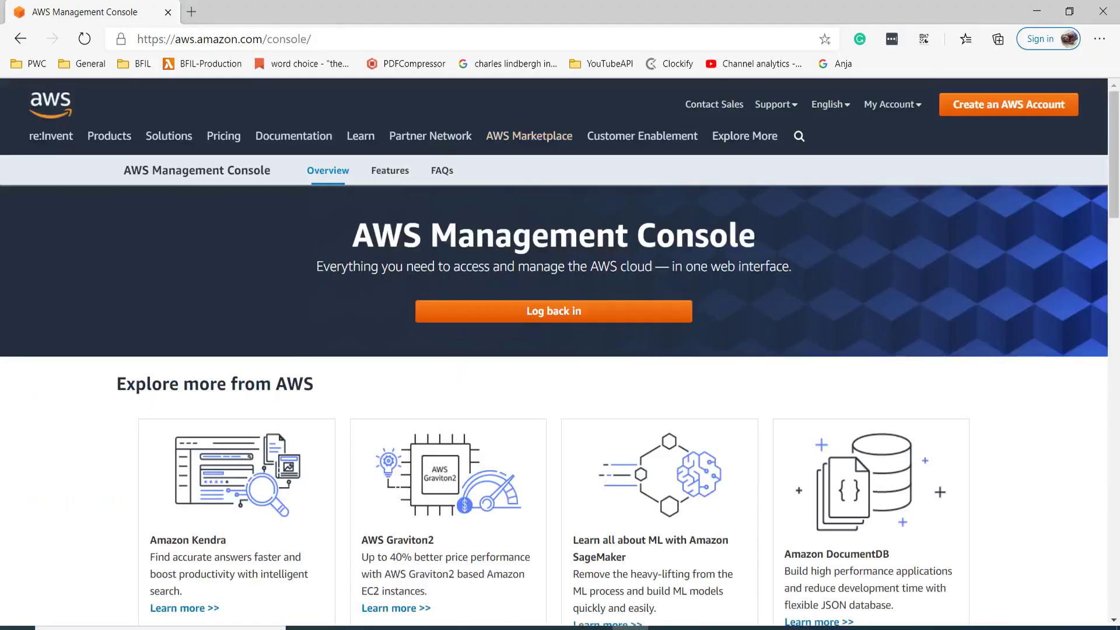
click(560, 311)
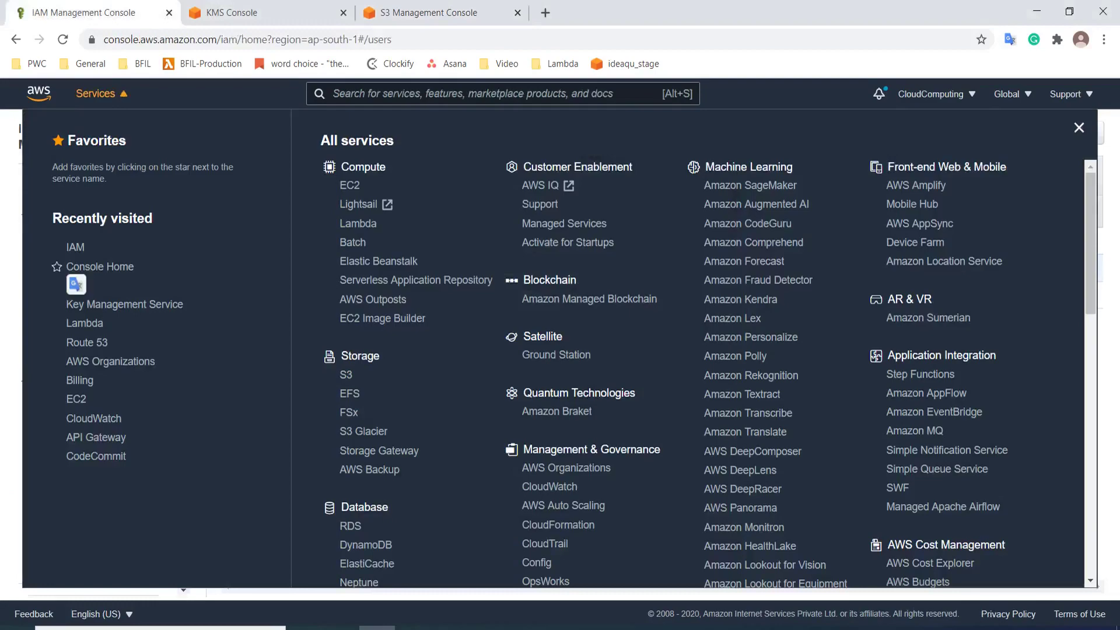
click(101, 93)
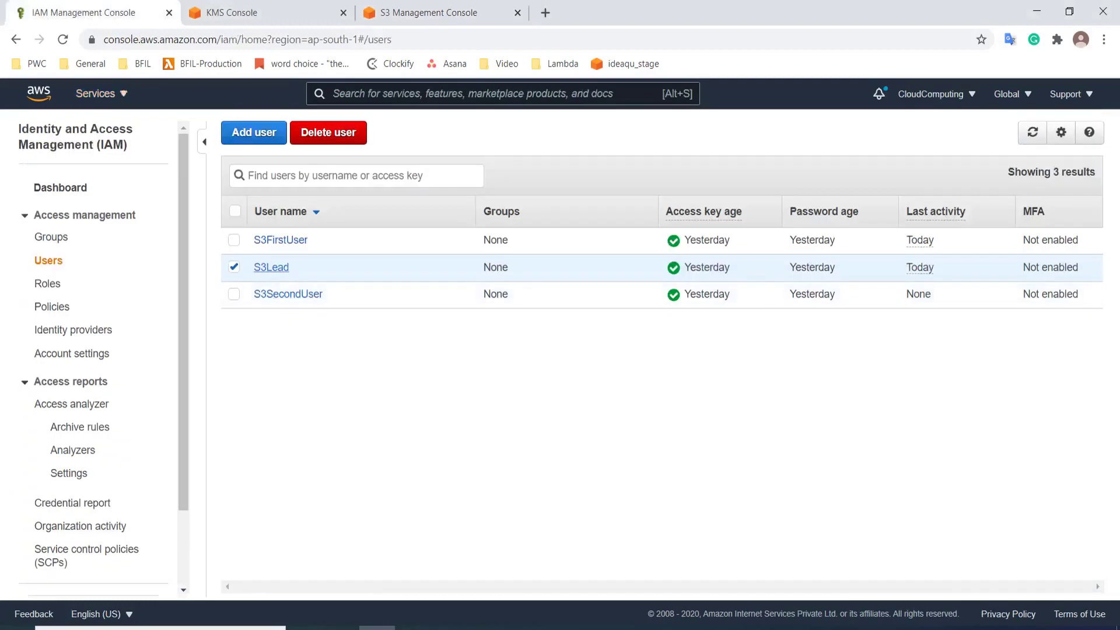
drag(290, 268, 255, 282)
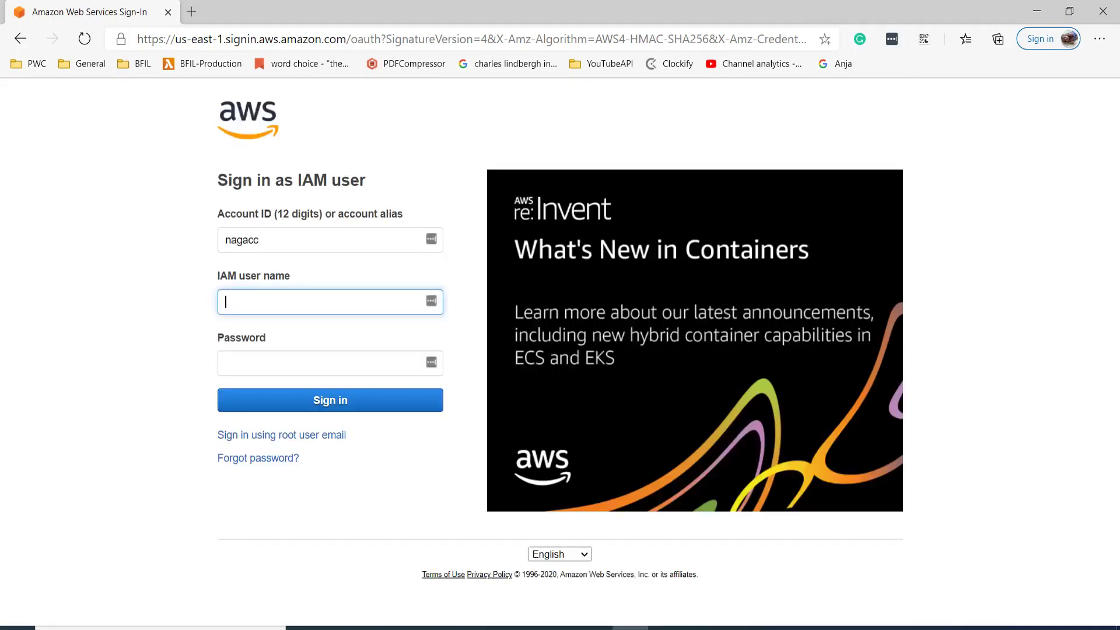
key(ctrl+v)
key(Tab)
text(**********)
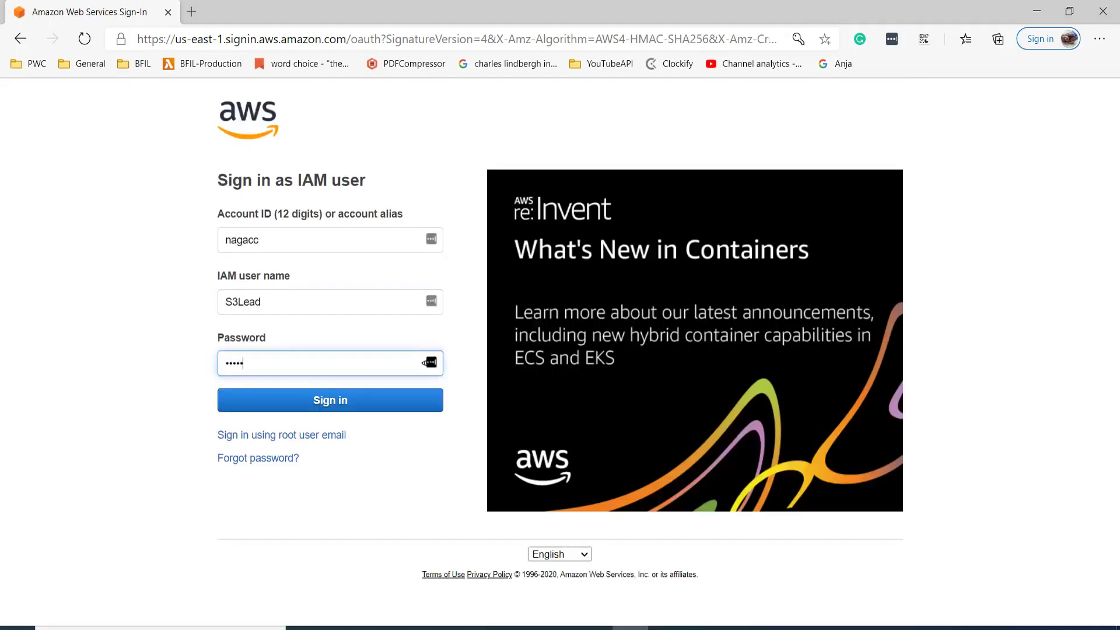
key(Return)
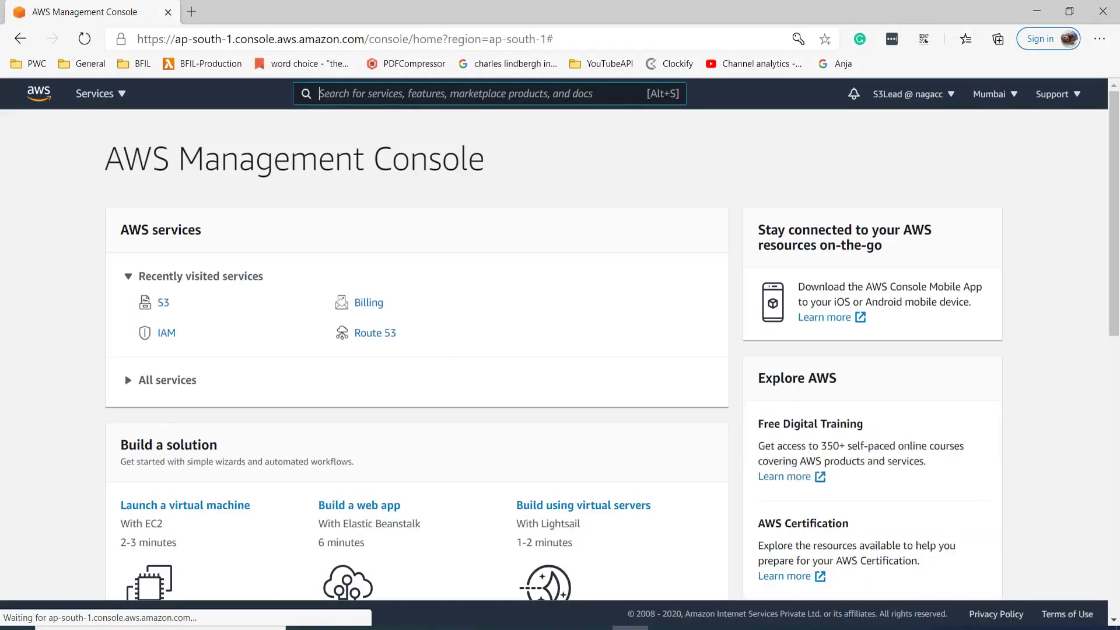
Step: Upload 2020-09-12__123456789000.txt from the computer into cloudcomputethirdbucket and exit the status page
click(164, 302)
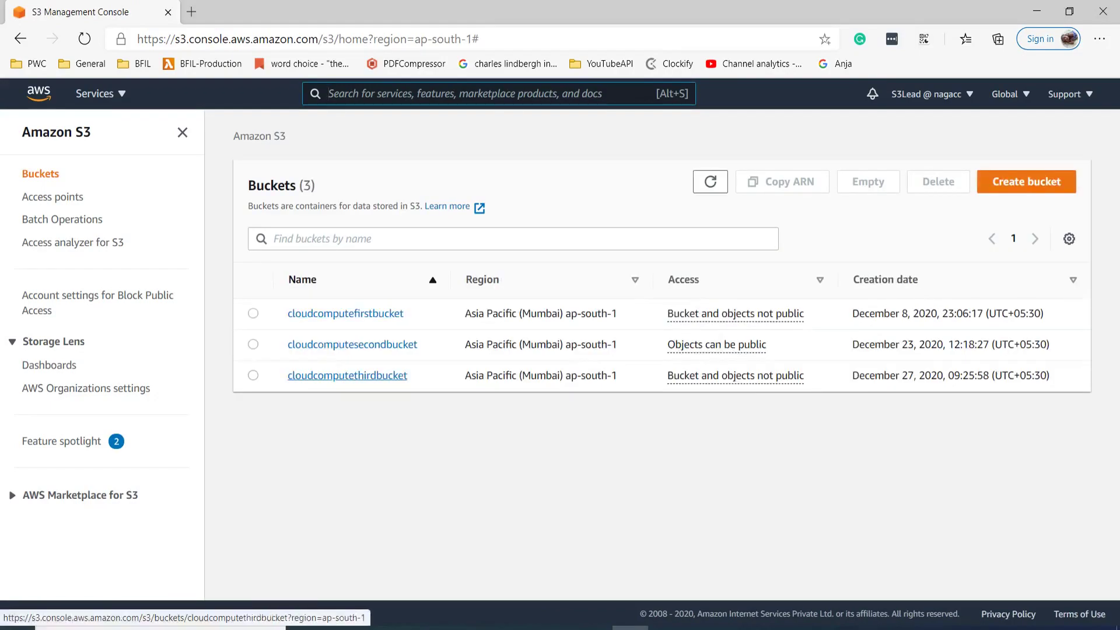
click(347, 375)
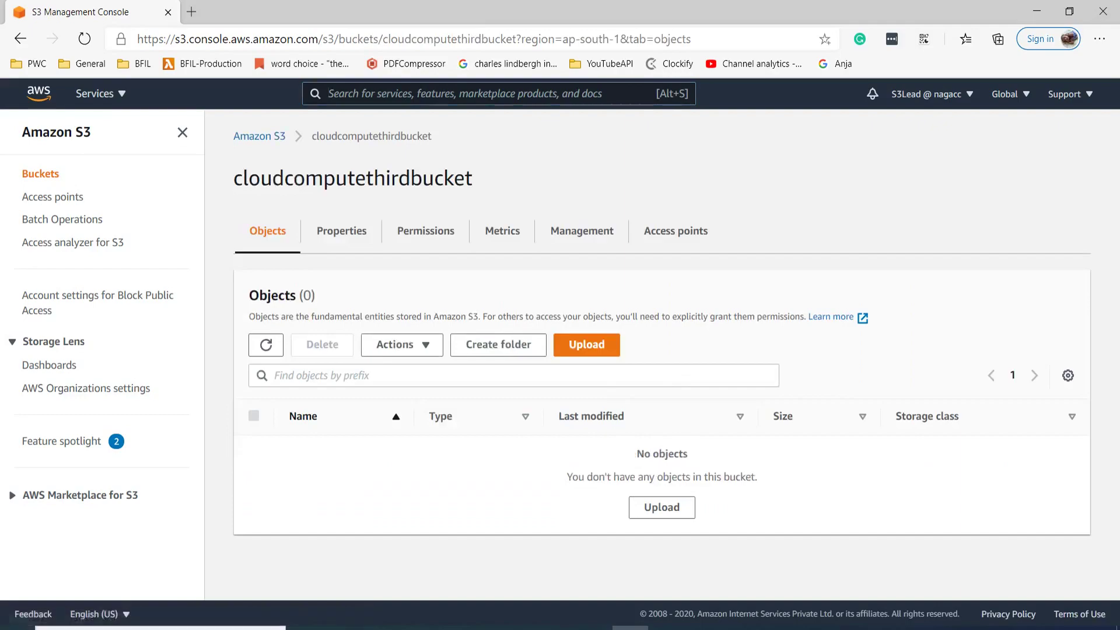
click(586, 344)
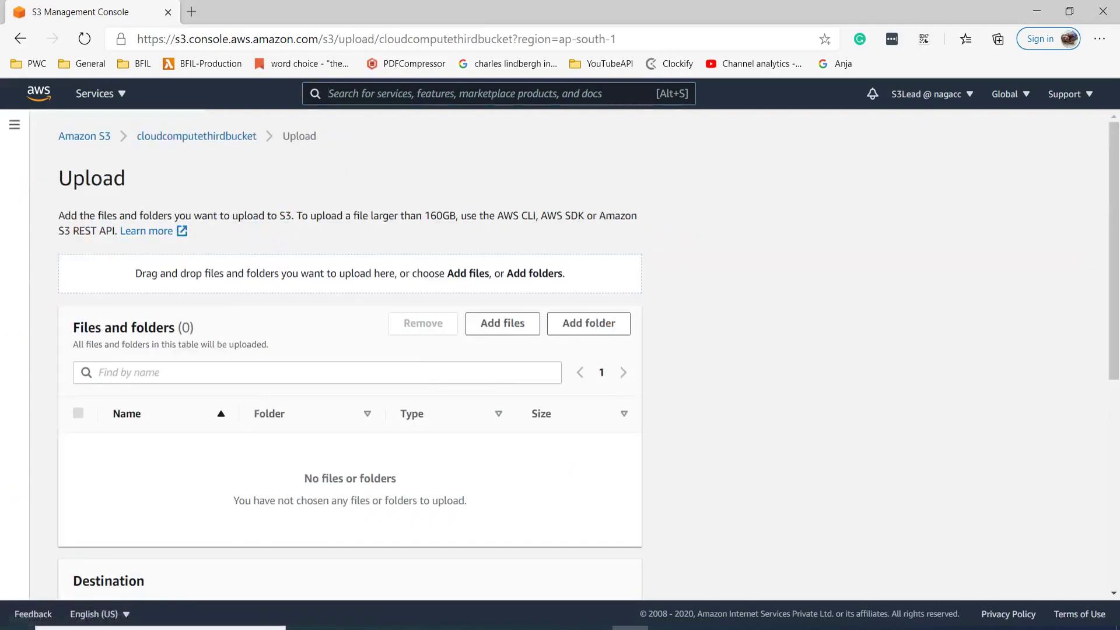
click(502, 323)
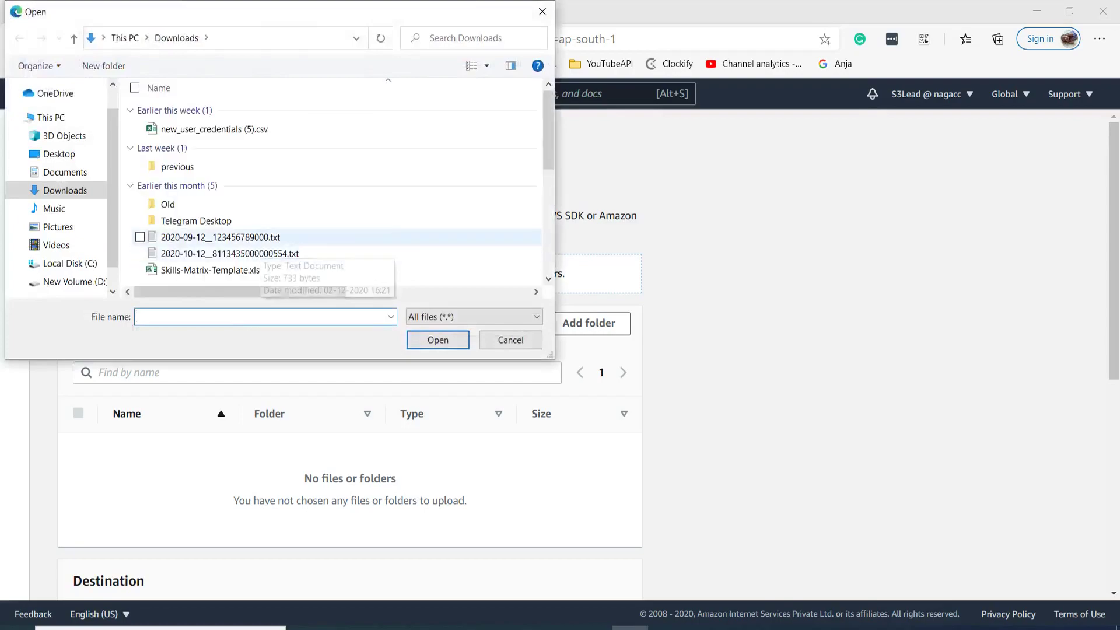
double_click(252, 234)
scroll(350, 349, down, 5)
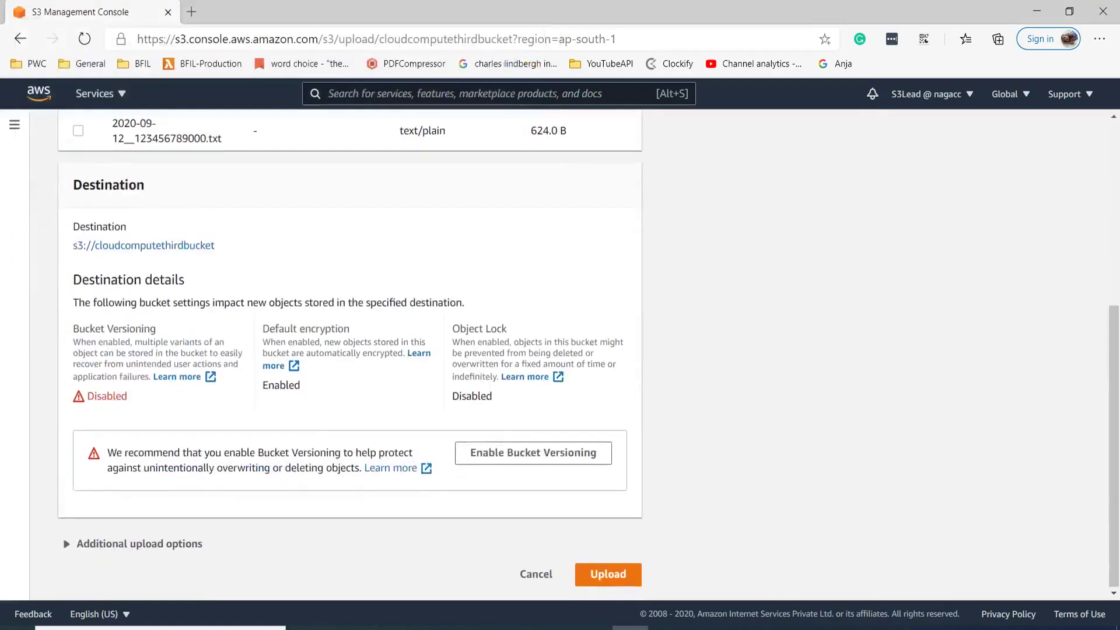
click(608, 573)
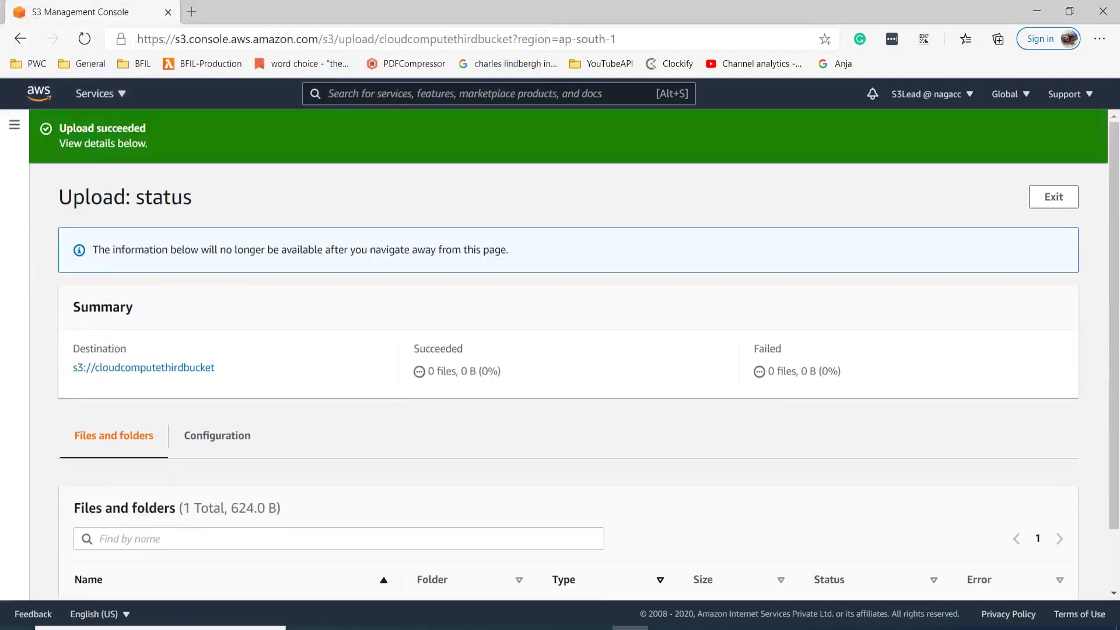
click(1053, 197)
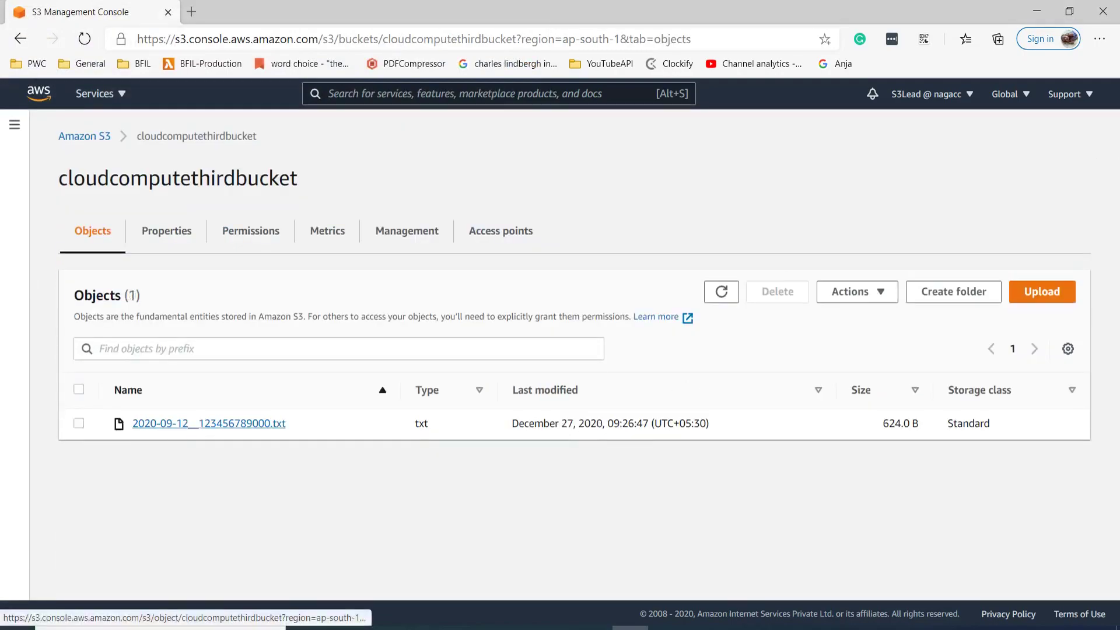
Step: Download 2020-09-12__123456789000.txt from cloudcomputethirdbucket through the Actions menu
click(209, 423)
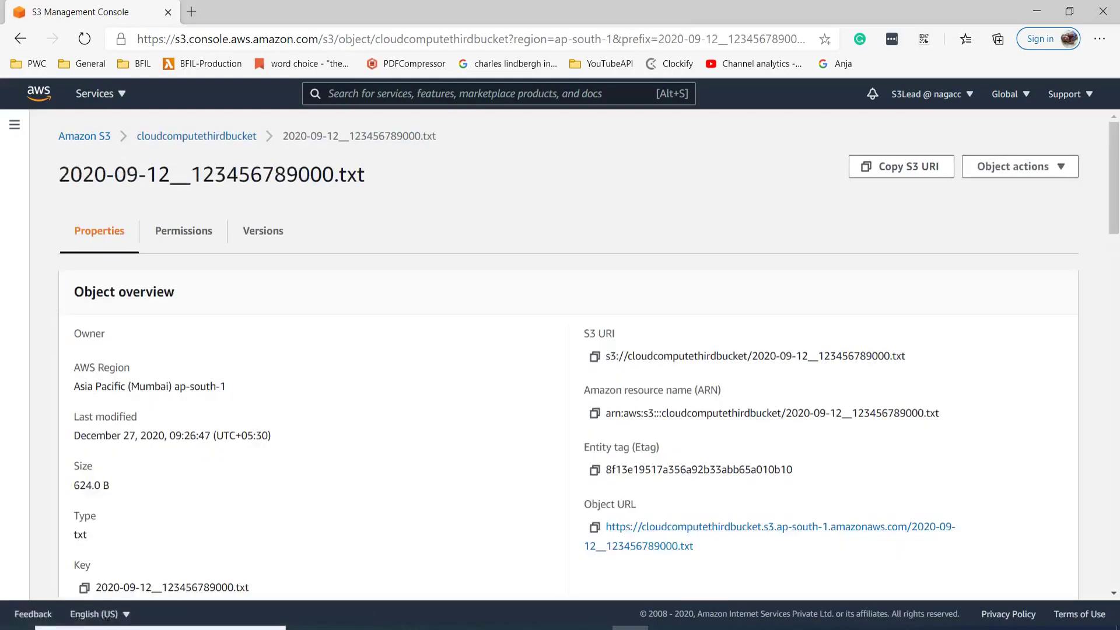
click(197, 137)
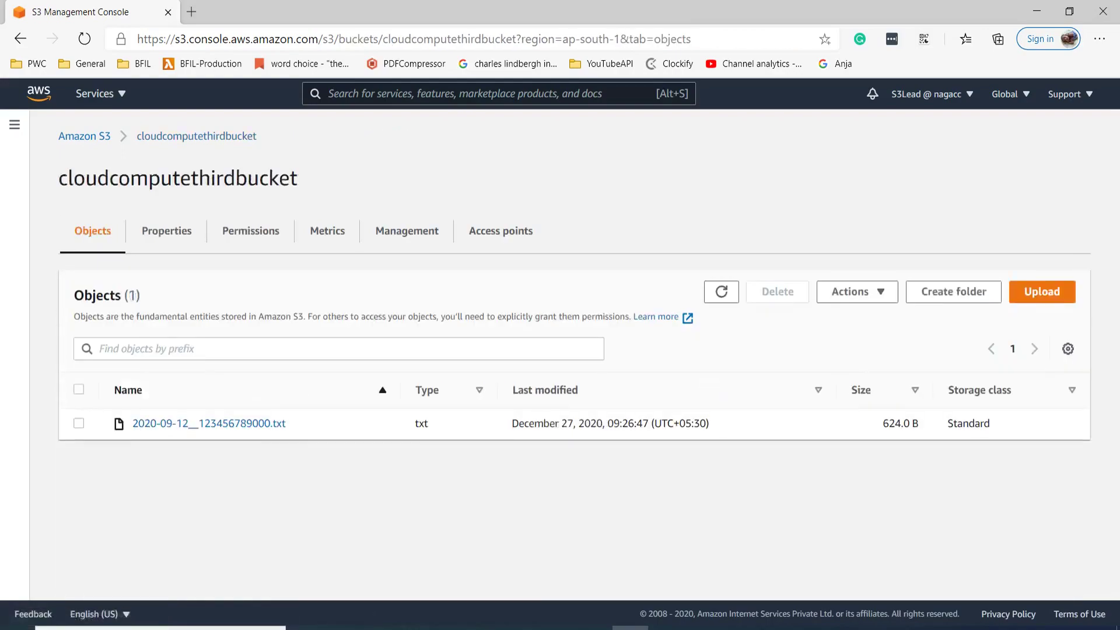
click(78, 423)
click(857, 291)
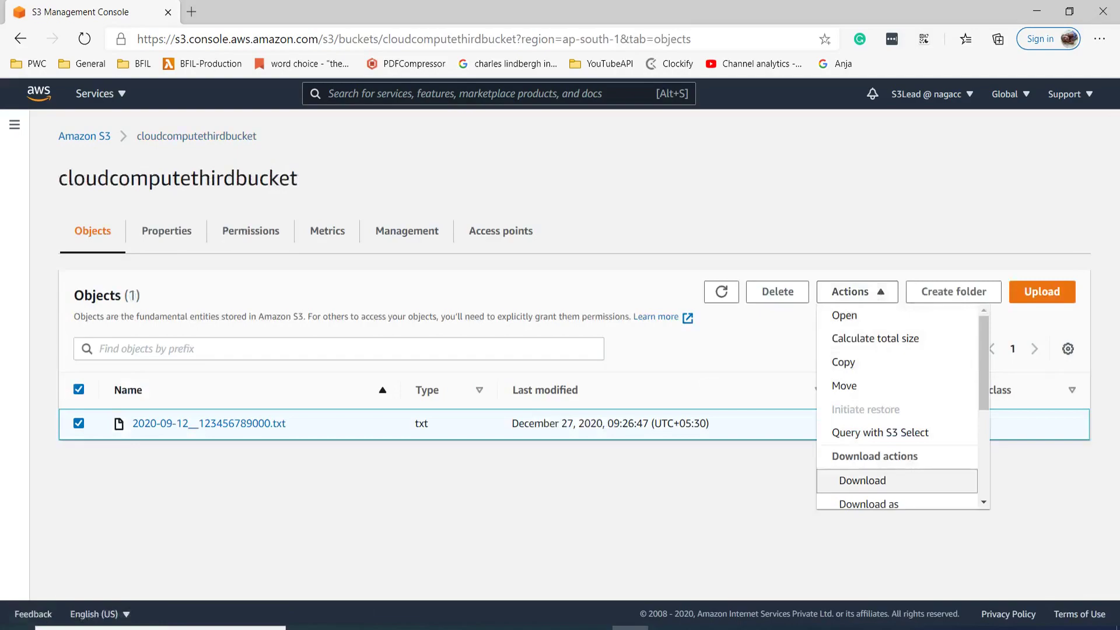
click(862, 480)
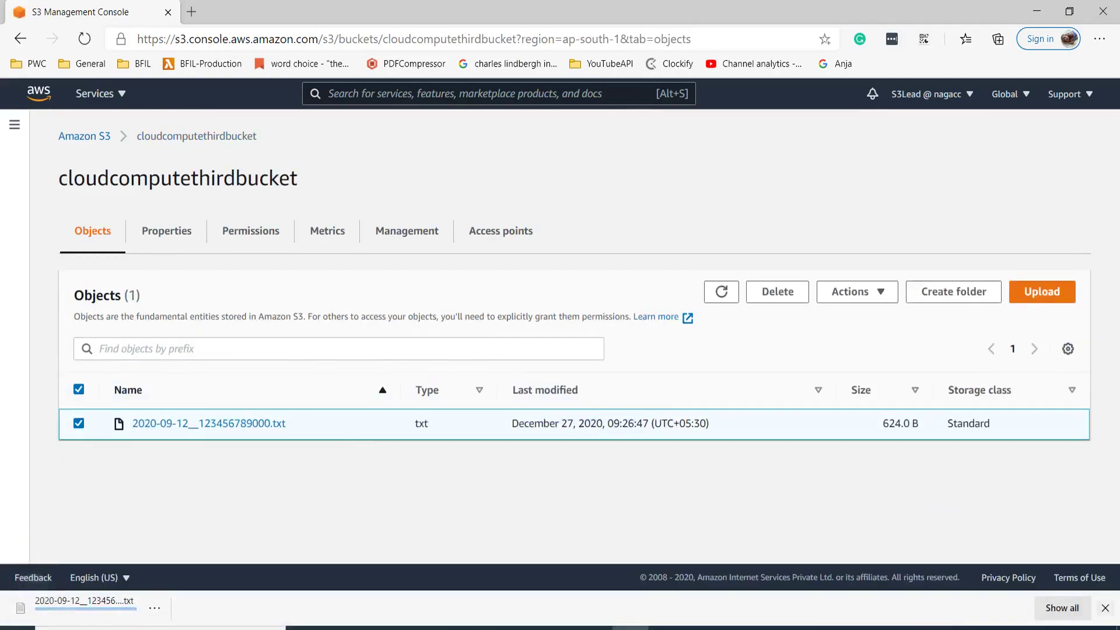
click(1104, 607)
Step: Open the file in a new tab to view its contents, then close the extra tabs
click(209, 423)
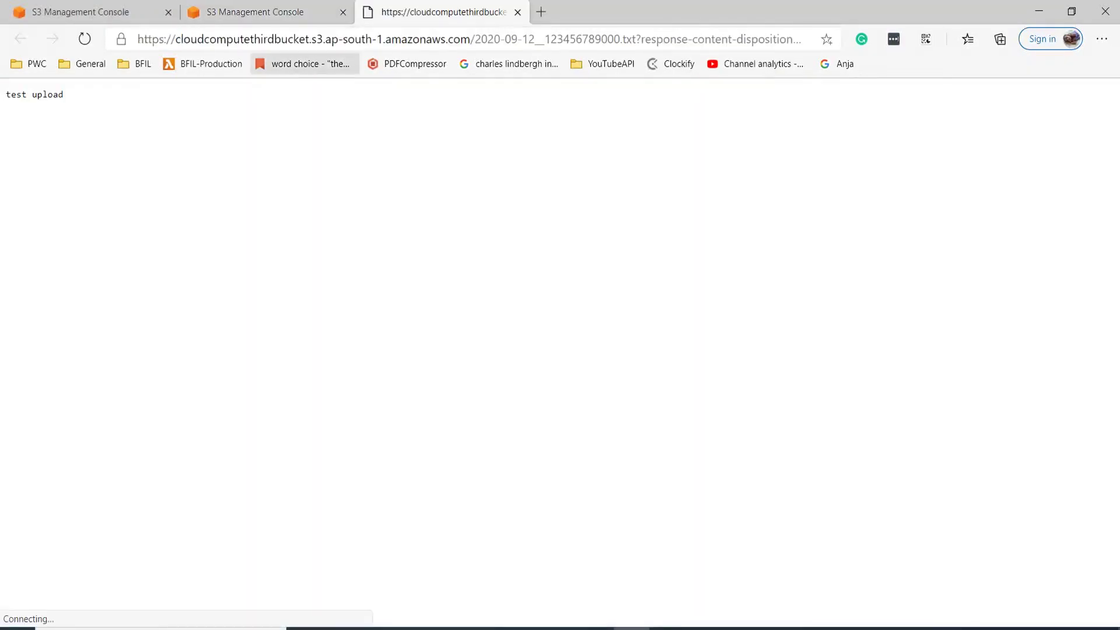
click(517, 13)
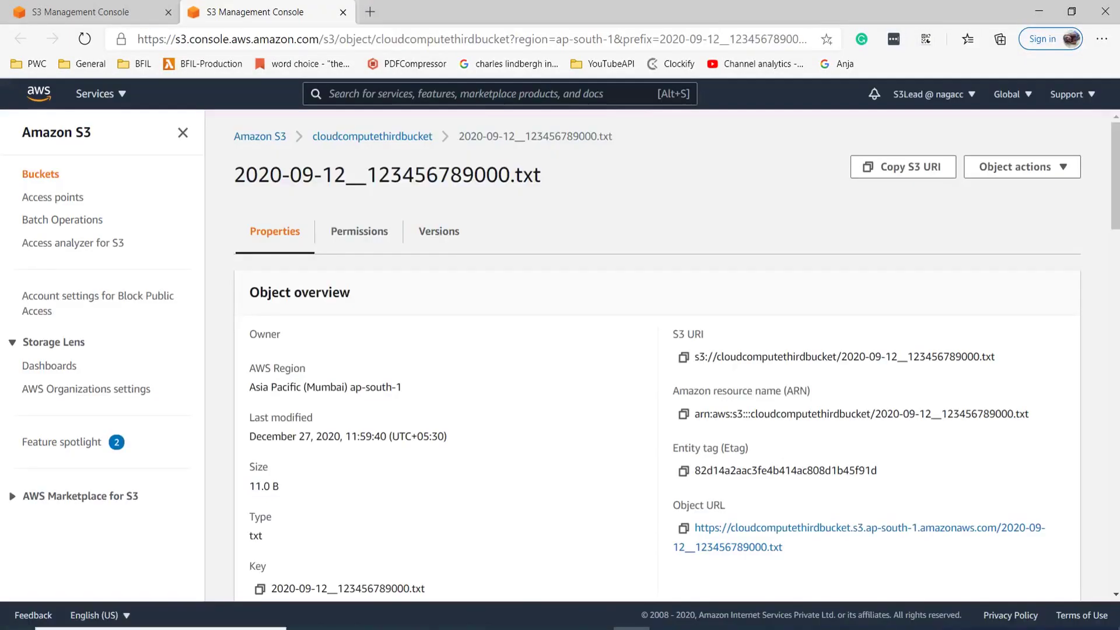
click(343, 13)
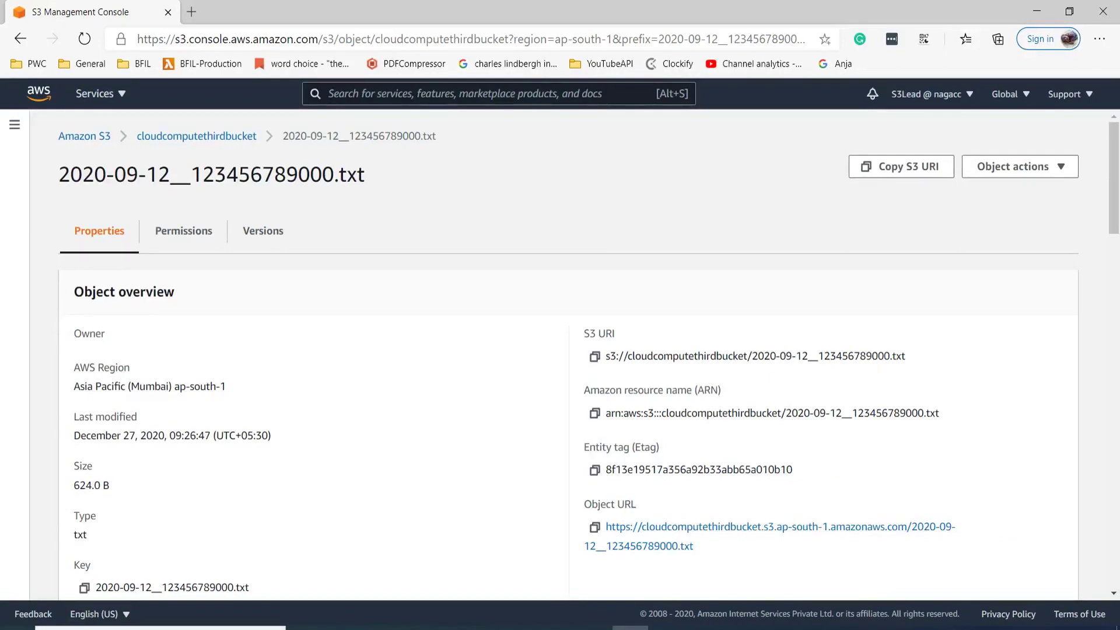
click(932, 94)
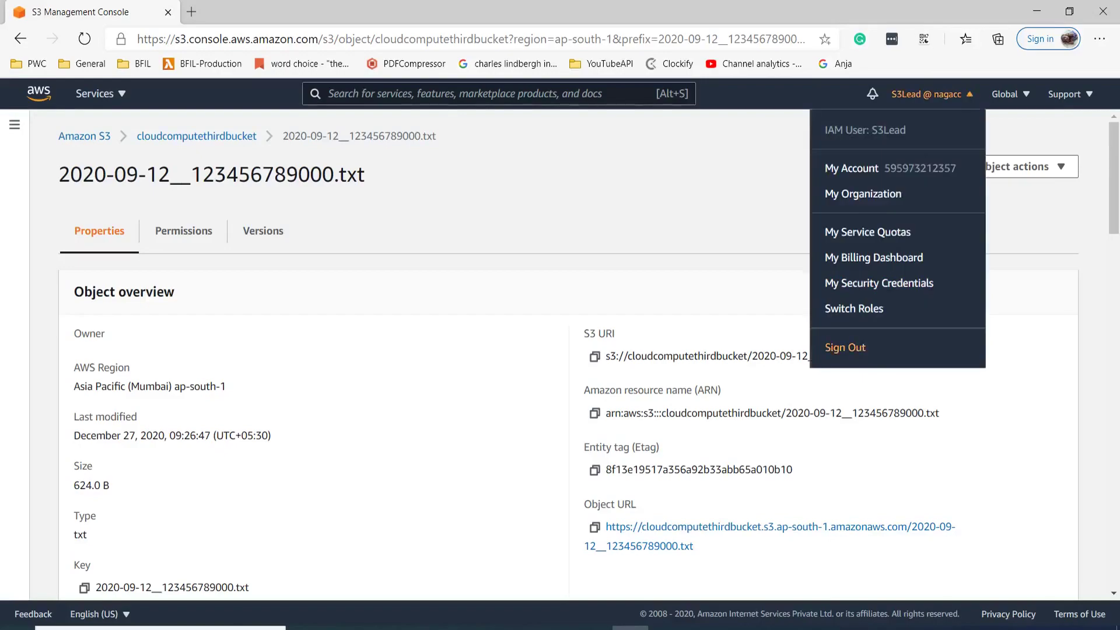
Step: Sign out of the S3Lead session and copy the S3FirstUser name
click(844, 347)
key(alt+Tab)
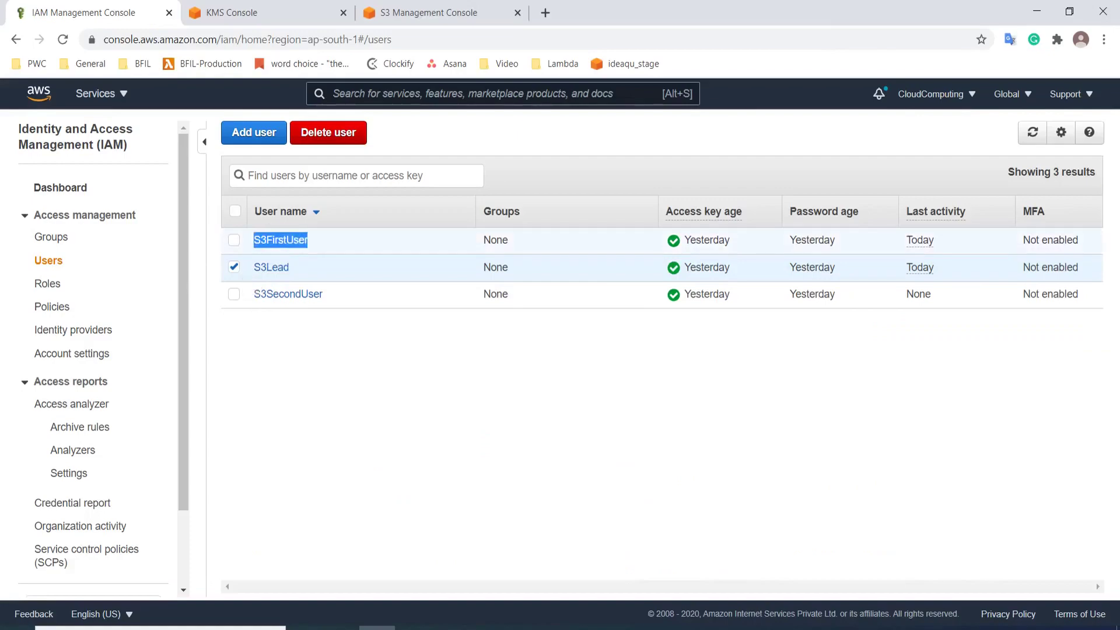
drag(309, 241, 250, 241)
key(alt+Tab)
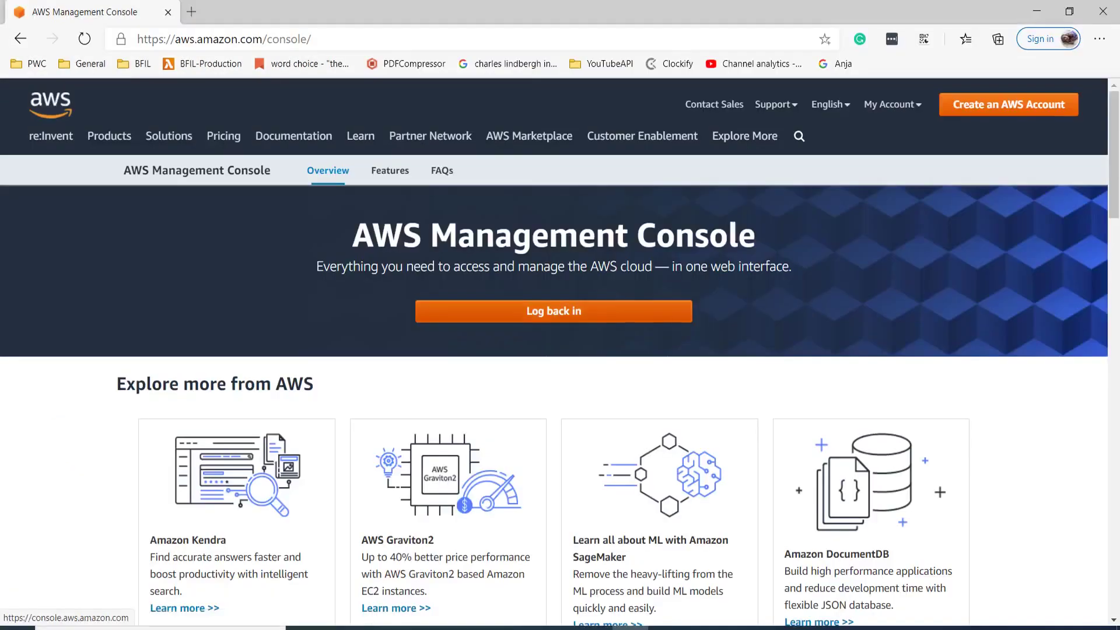
Step: Log back in as S3FirstUser with its password and open S3
click(554, 311)
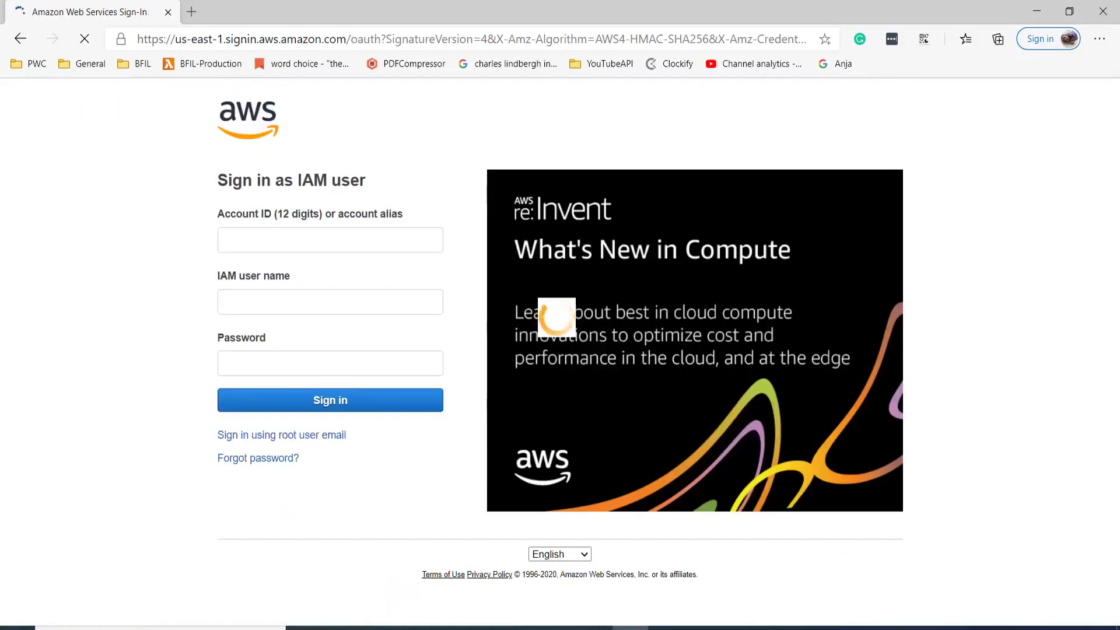
text(S3FirstUser)
key(Tab)
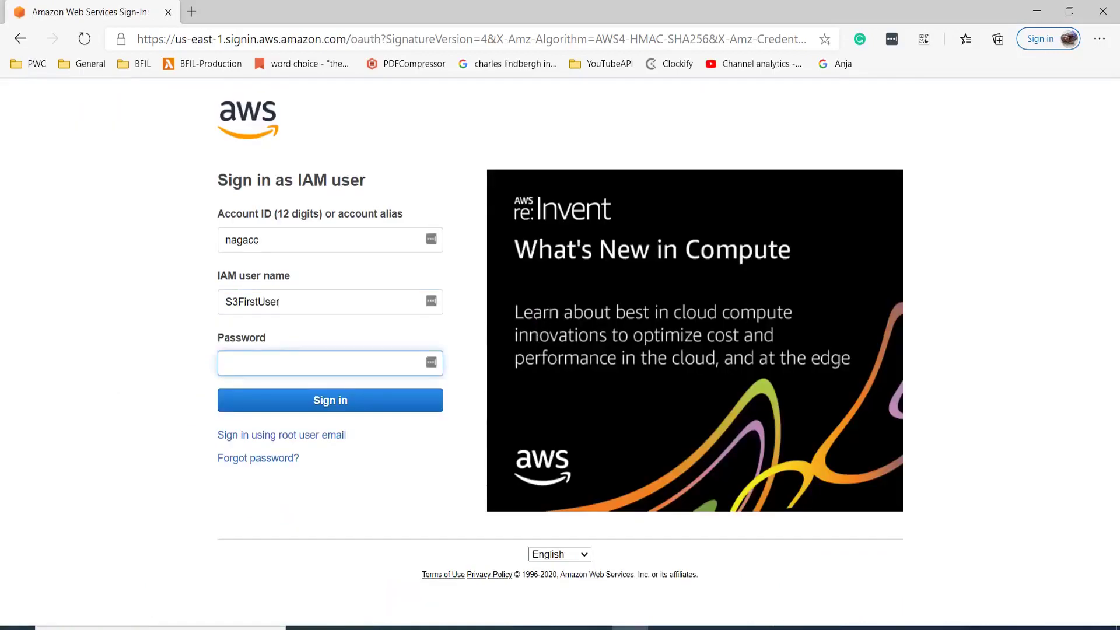
text(••••••••••)
key(Return)
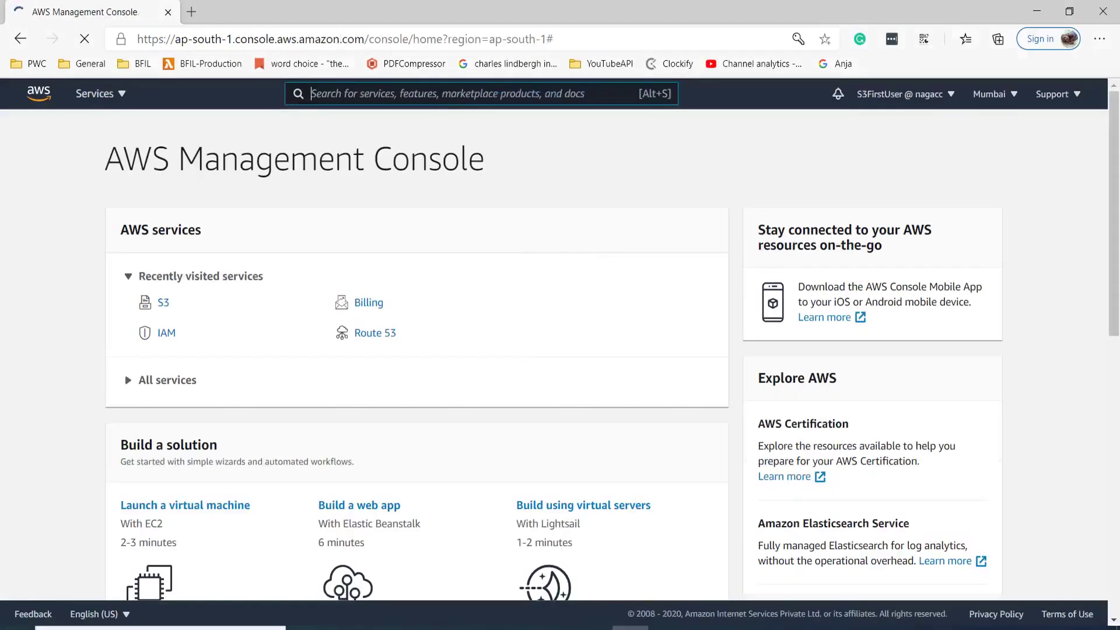
click(163, 303)
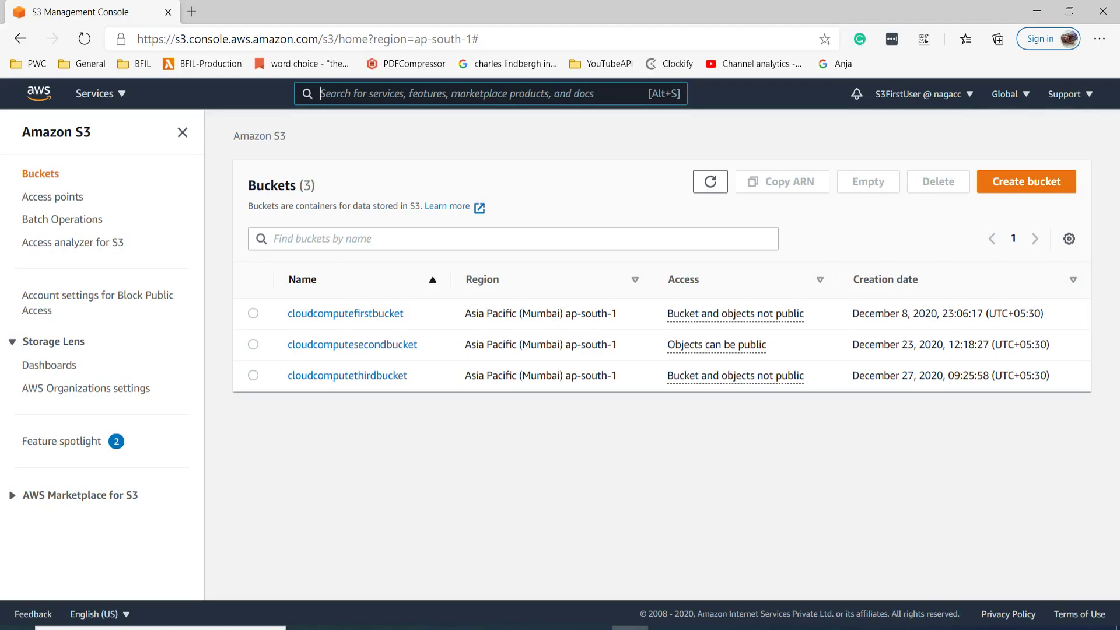
Step: Try downloading the text file from cloudcomputethirdbucket, which returns Access Denied
click(347, 375)
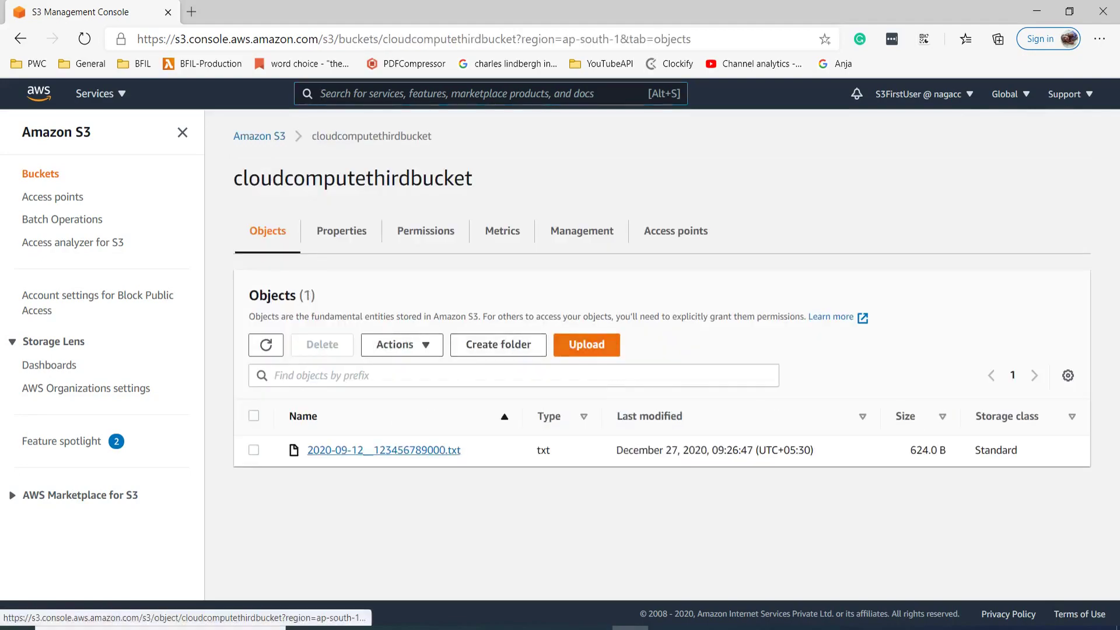
click(254, 450)
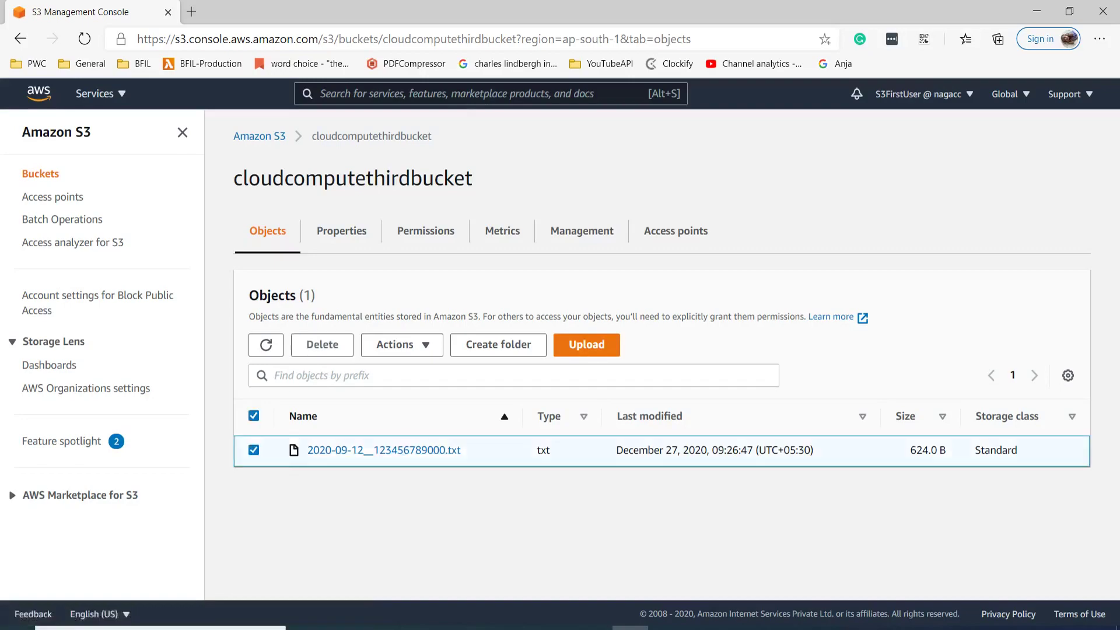
click(402, 344)
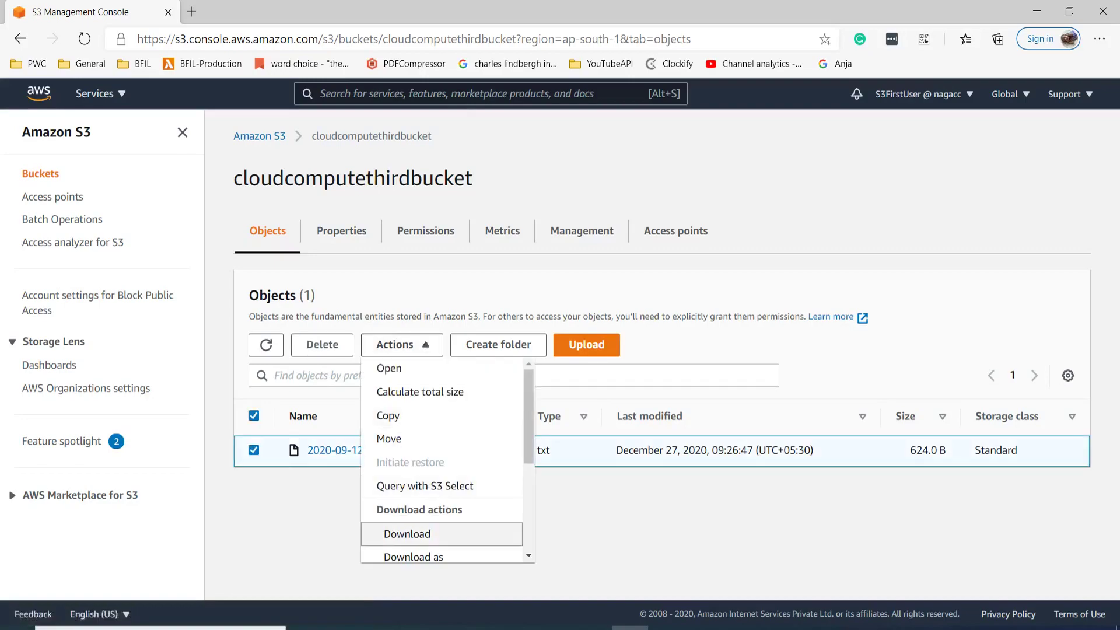
click(396, 534)
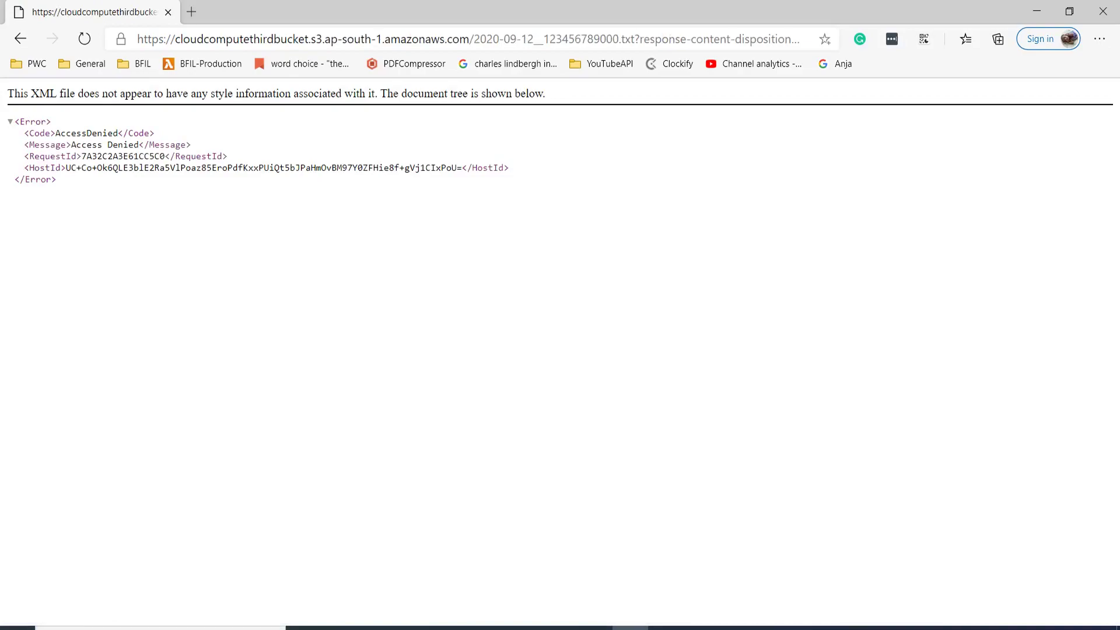
click(20, 39)
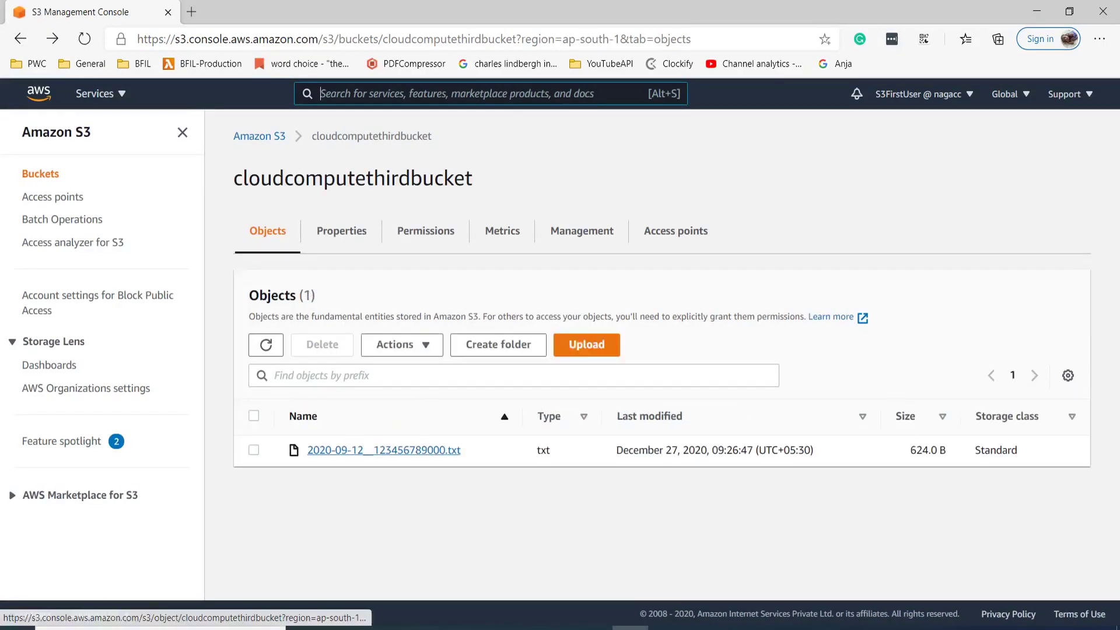
Step: Try opening the text file from its details page, then close the Access Denied tab
click(383, 449)
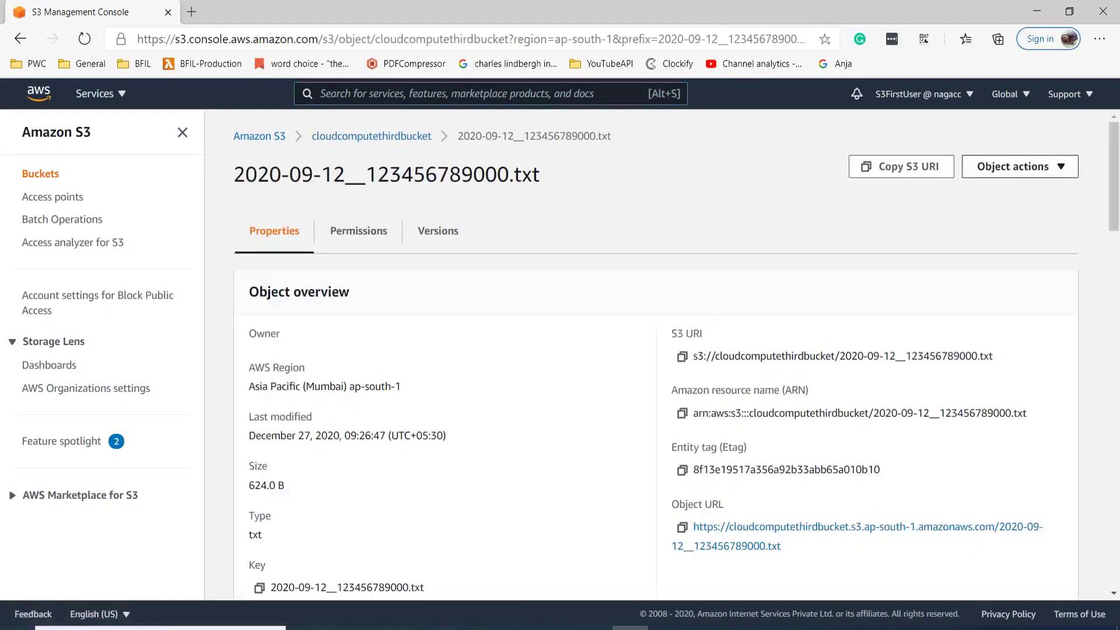
click(1020, 167)
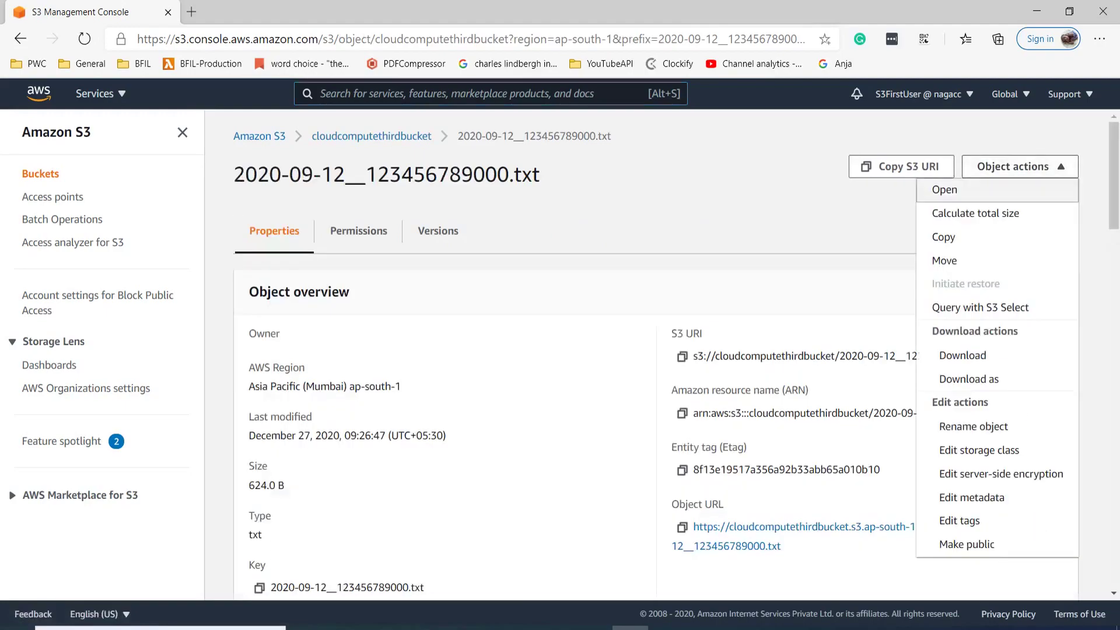
click(945, 190)
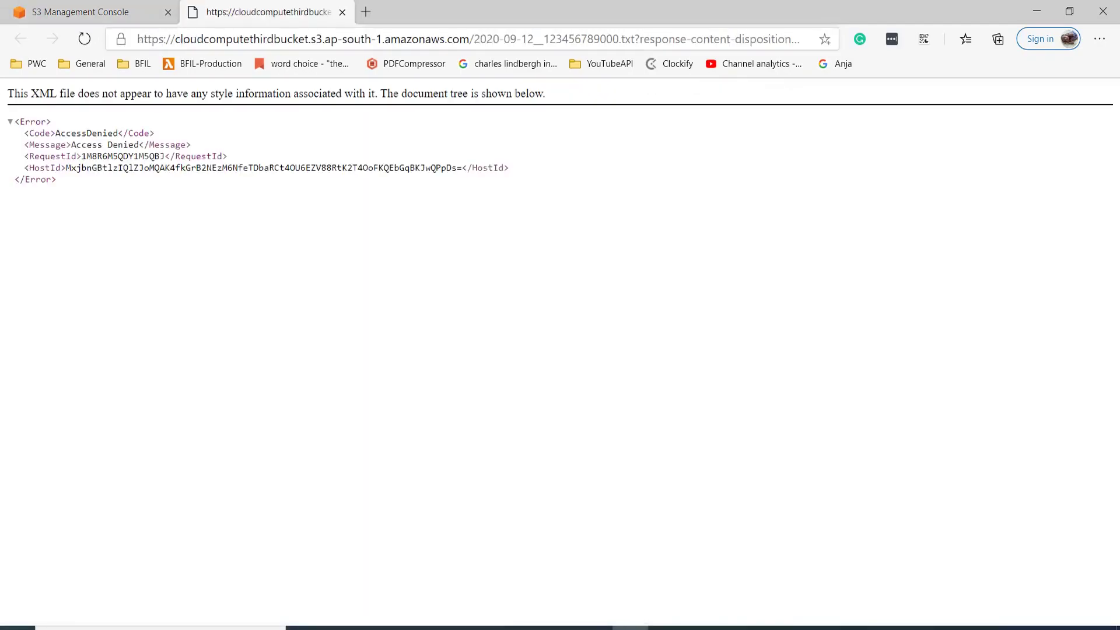
click(342, 12)
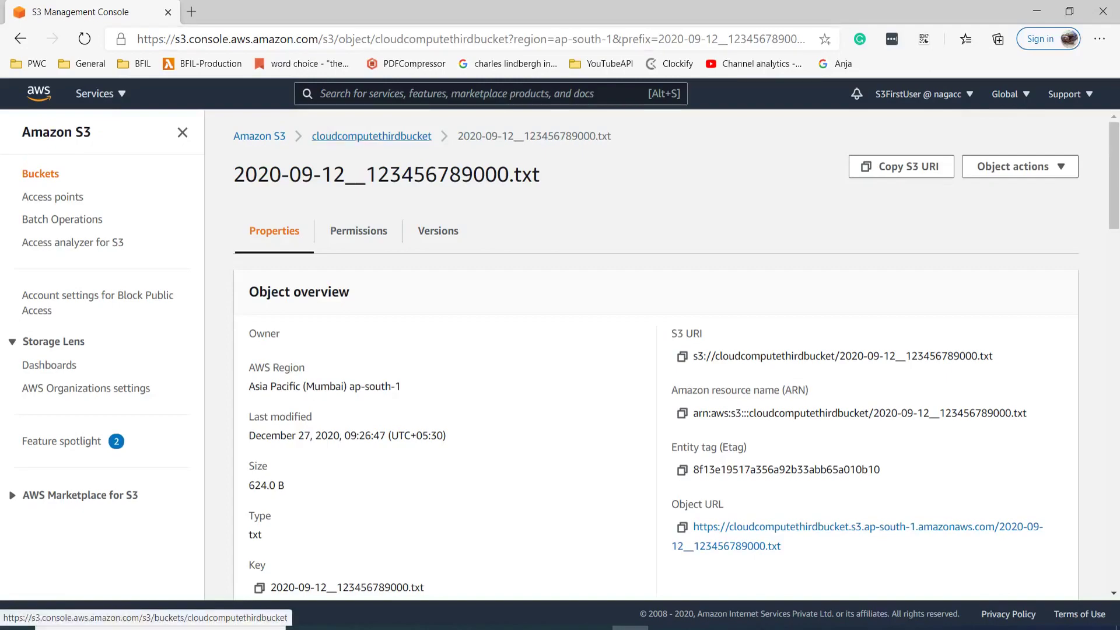
click(371, 136)
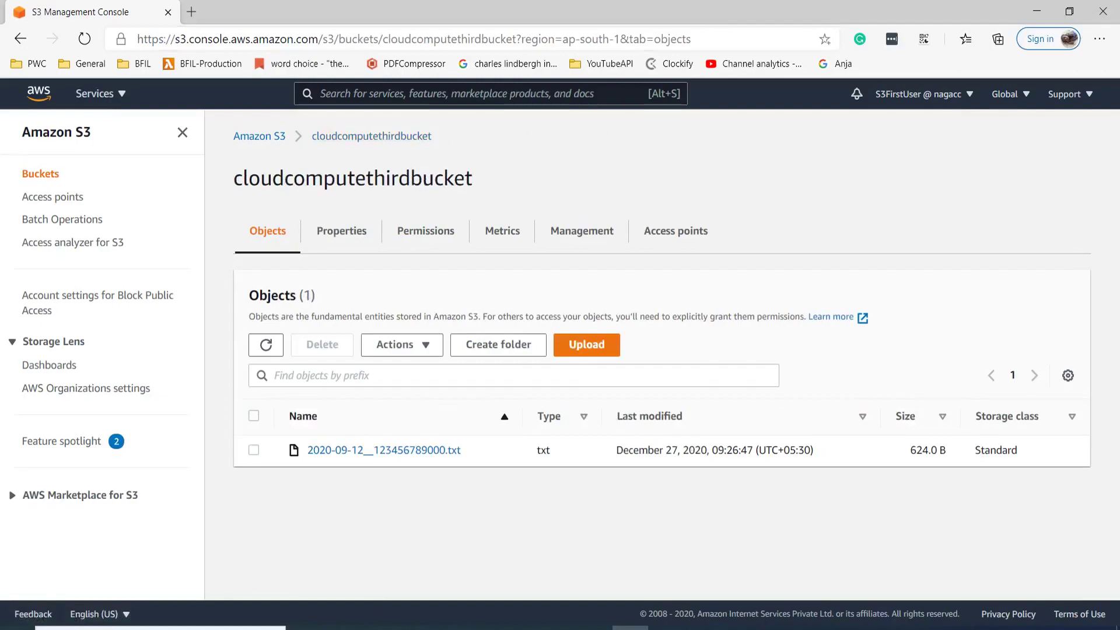
click(586, 344)
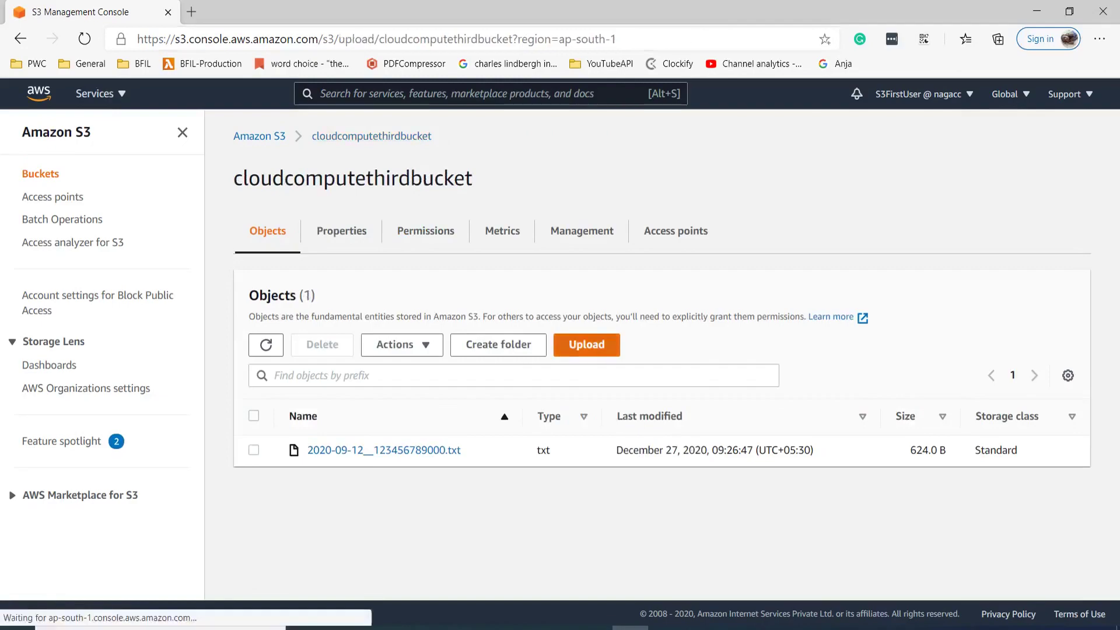
Step: Try uploading new_user_credentials (5).csv to cloudcomputethirdbucket and exit once it fails
click(502, 323)
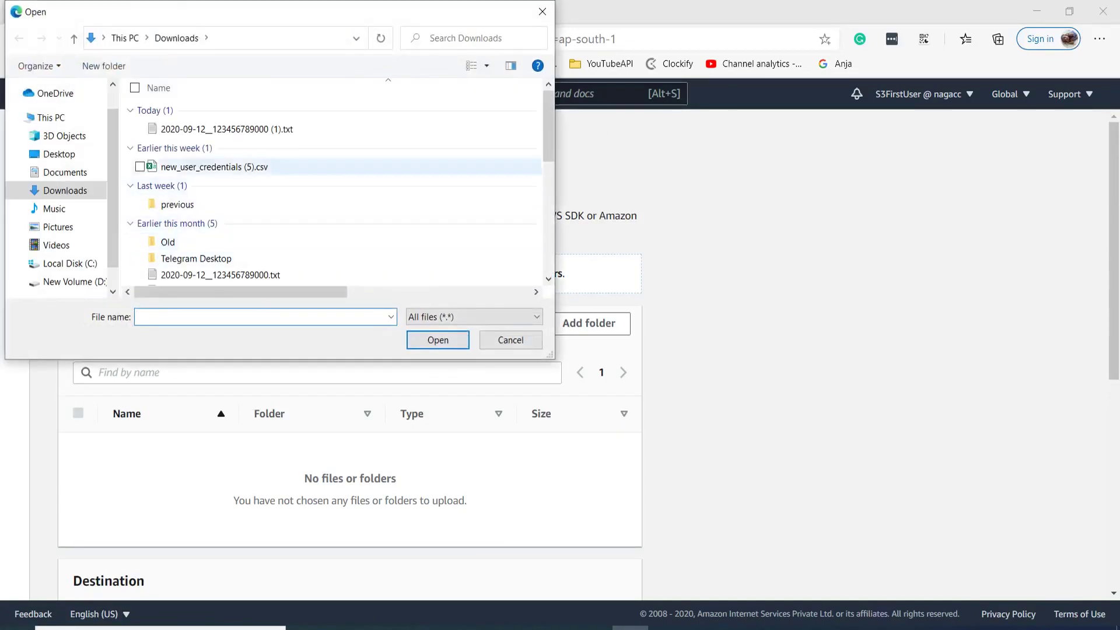
double_click(214, 166)
scroll(350, 350, down, 5)
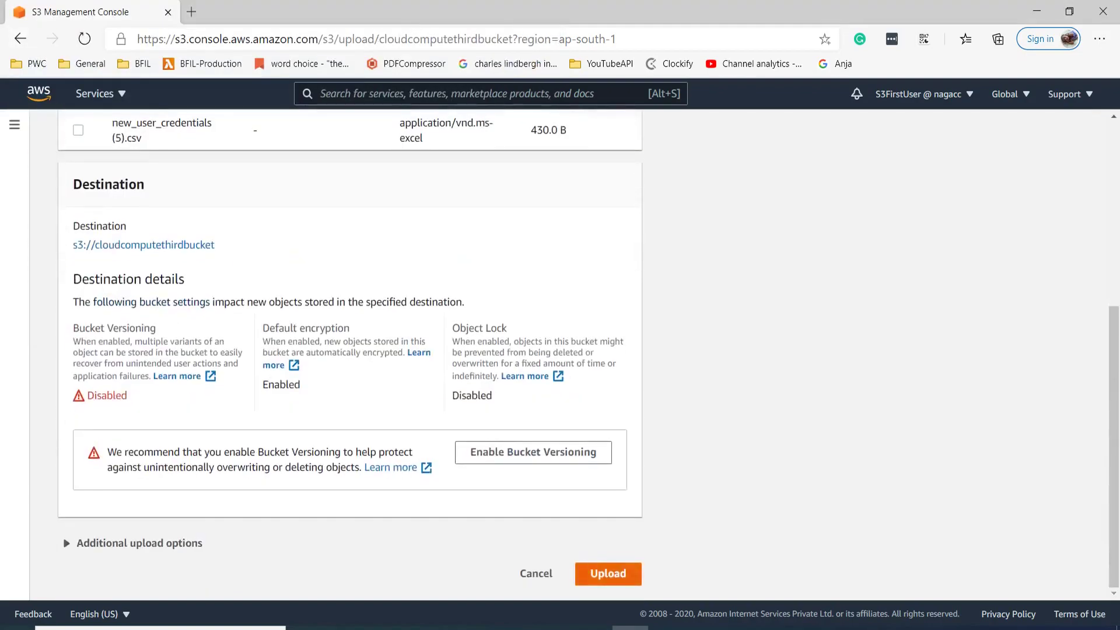
click(608, 573)
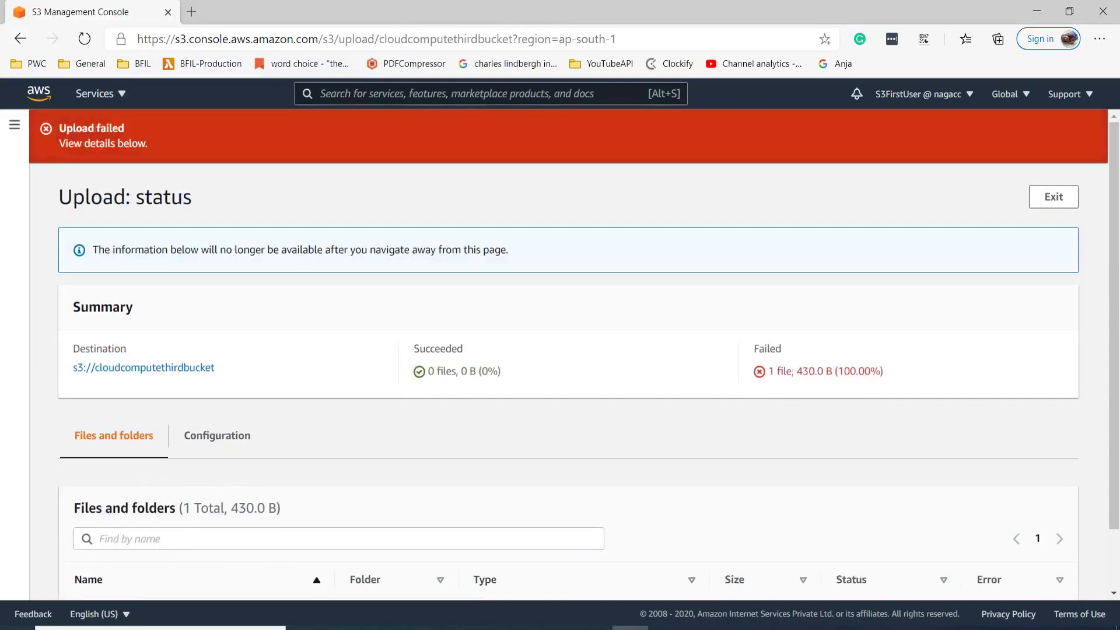
click(1053, 197)
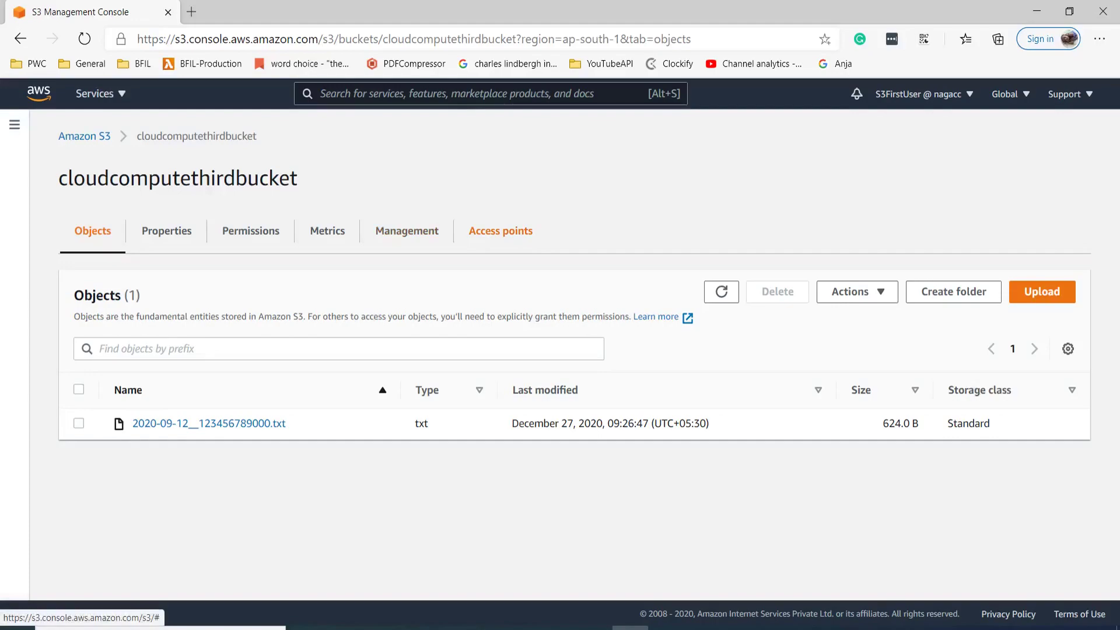
Step: Open cloudcomputefirstbucket and add new_user_credentials (5).csv to a new upload
click(84, 135)
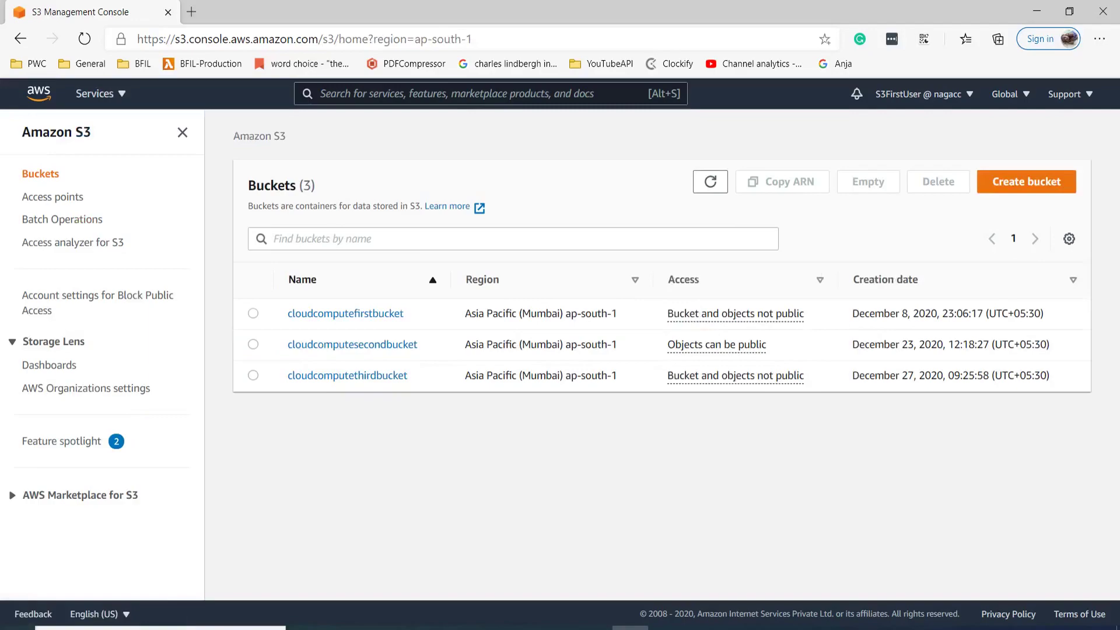
click(346, 314)
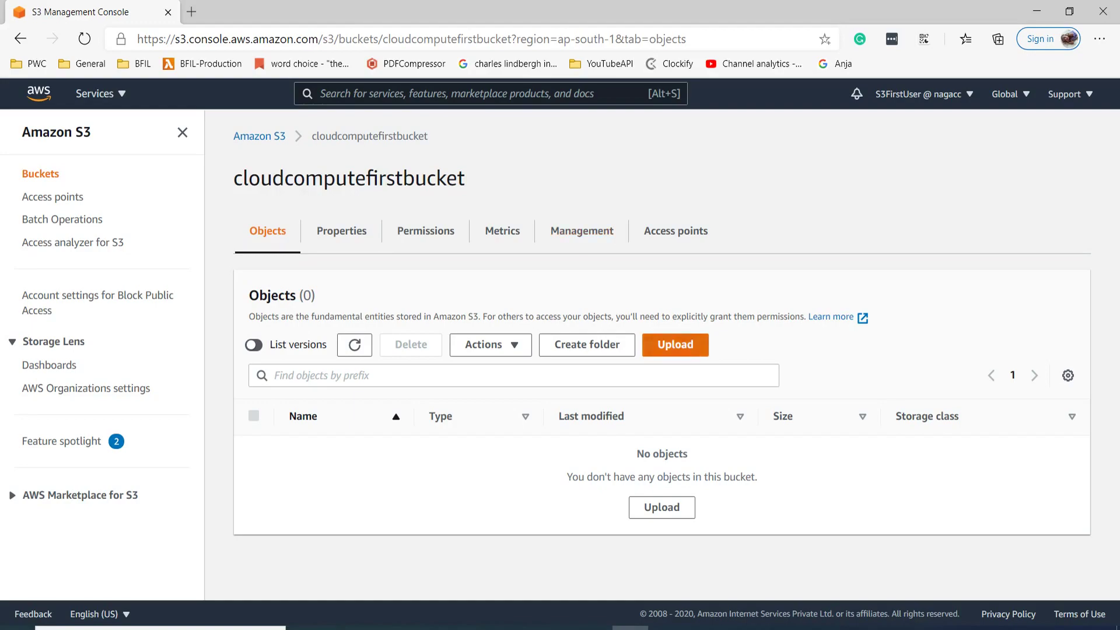
click(675, 344)
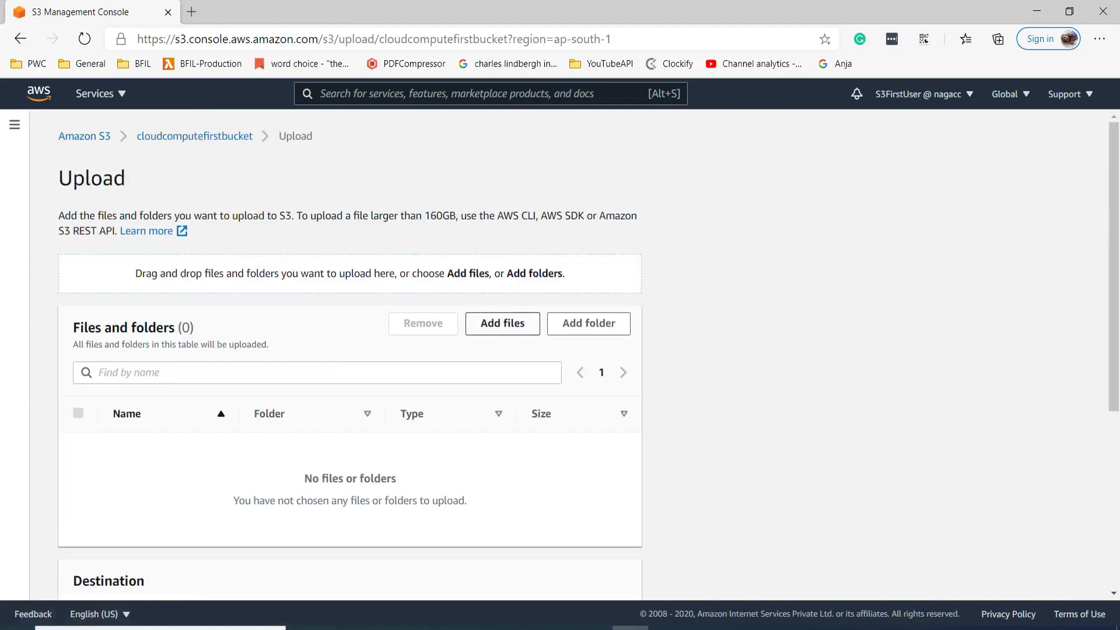
click(502, 323)
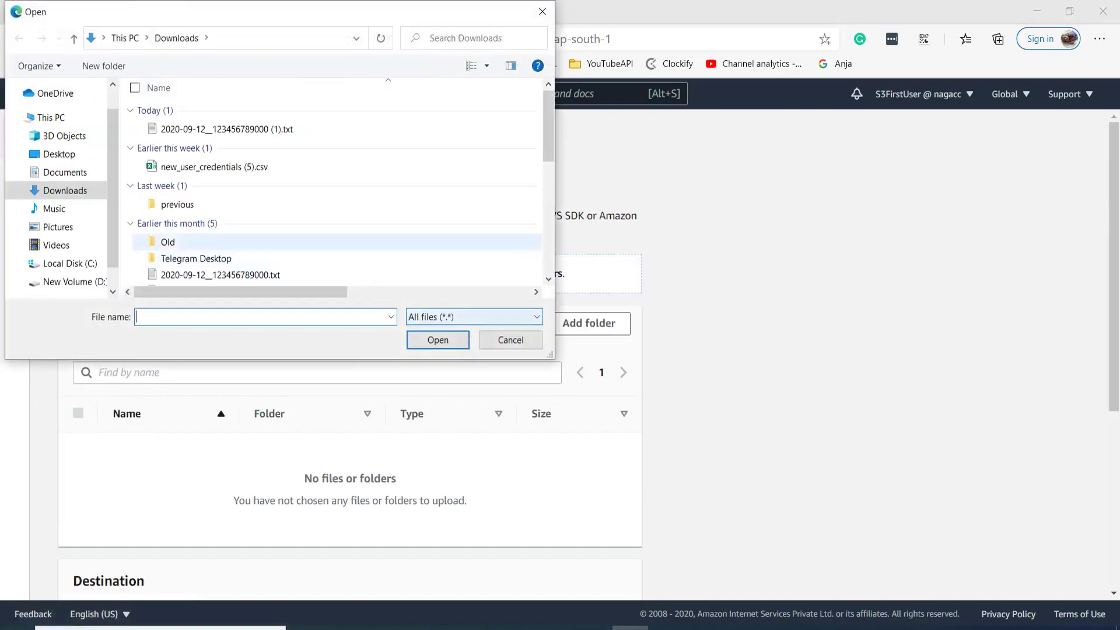
double_click(214, 167)
Step: Upload the 430 B CSV successfully, then go back to the S3 buckets list
scroll(350, 354, down, 2)
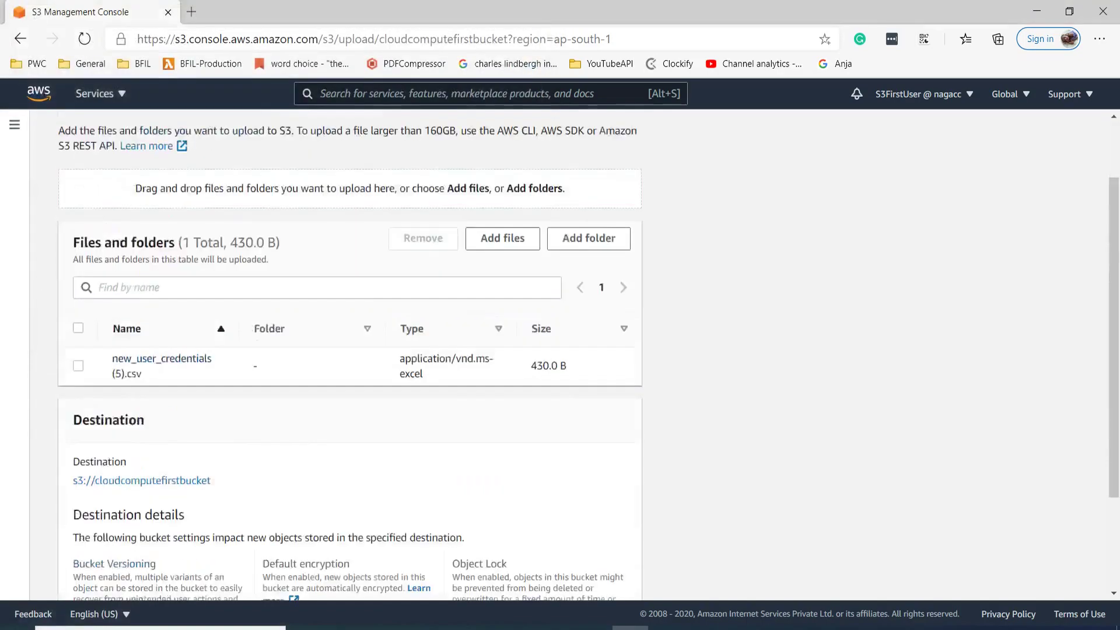
scroll(350, 350, down, 2)
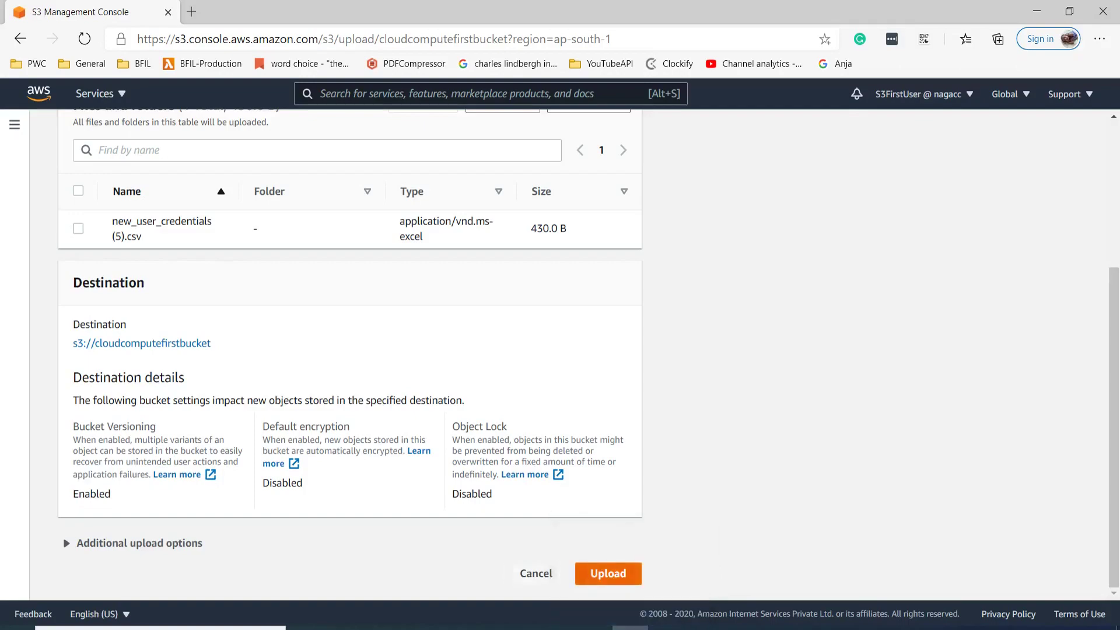
click(608, 574)
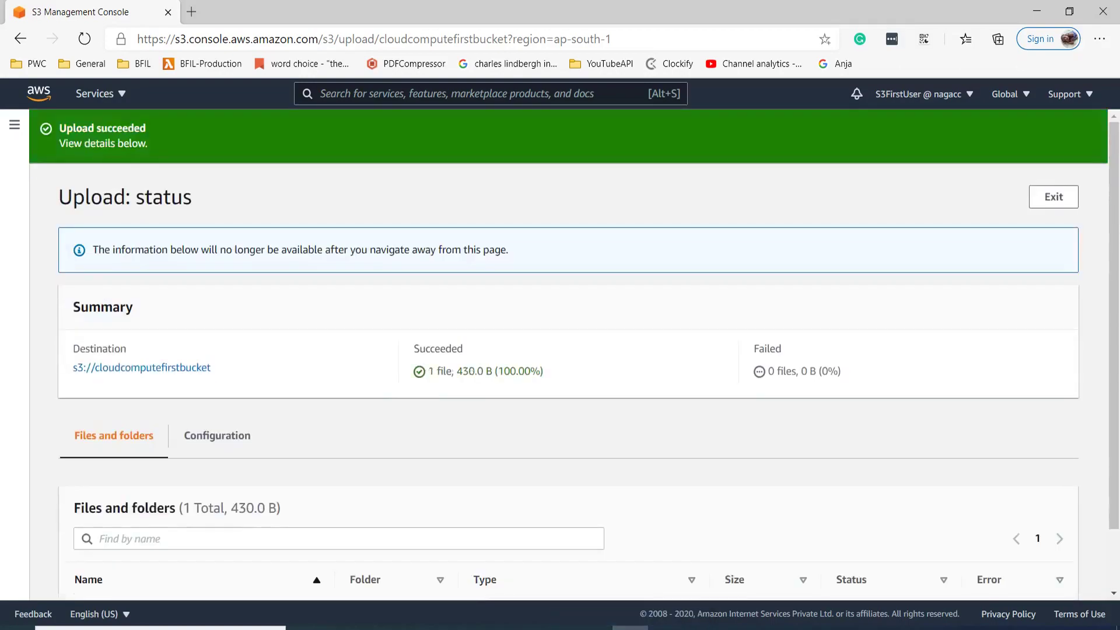
click(1053, 197)
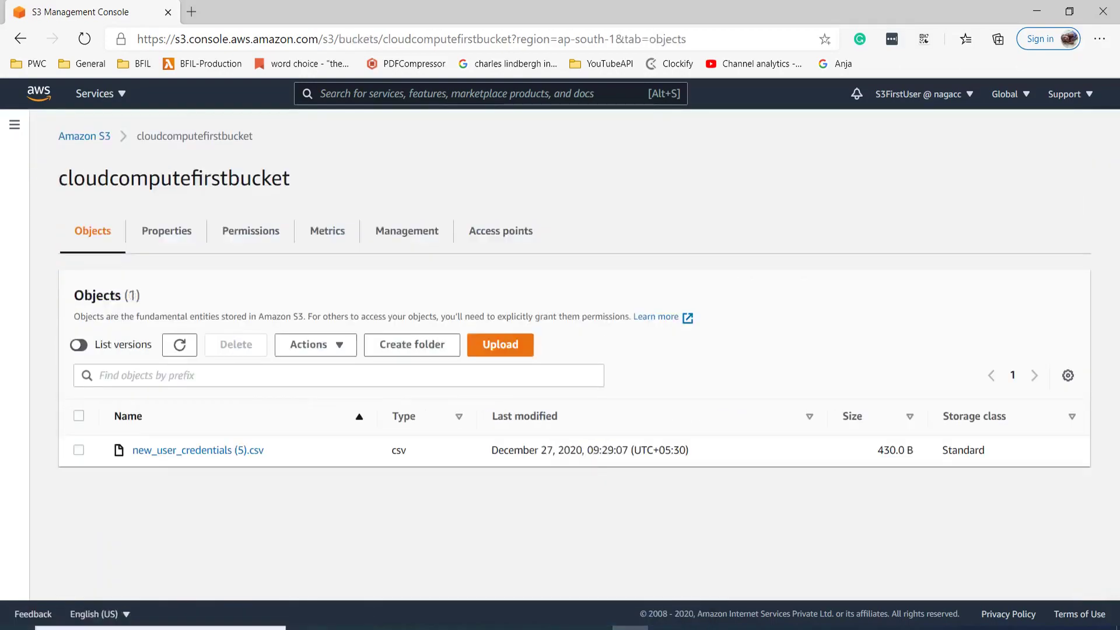
click(84, 136)
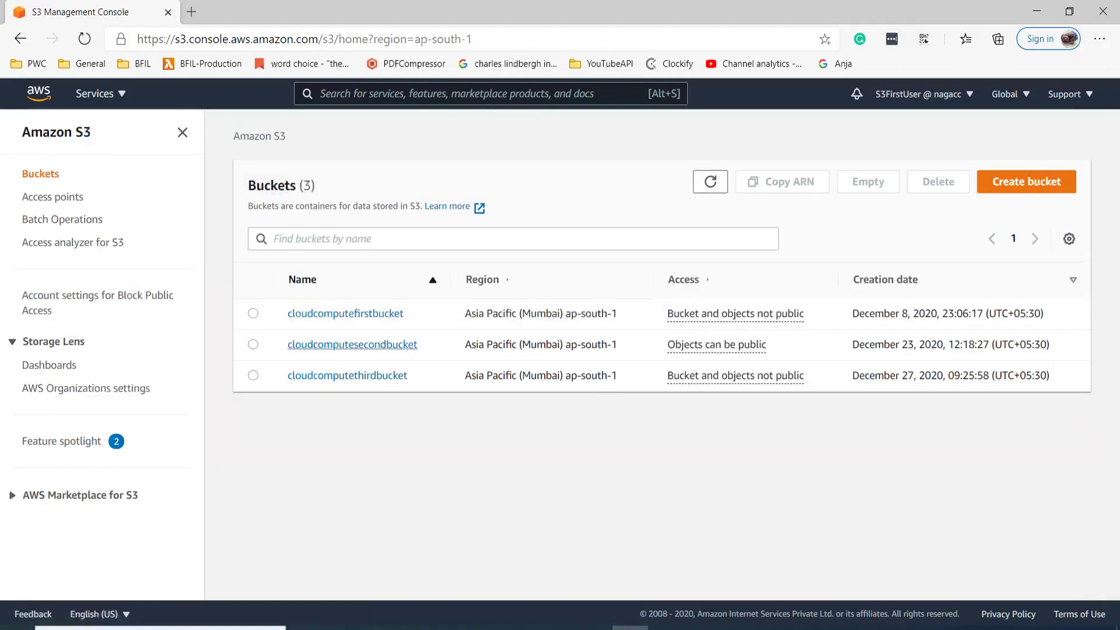